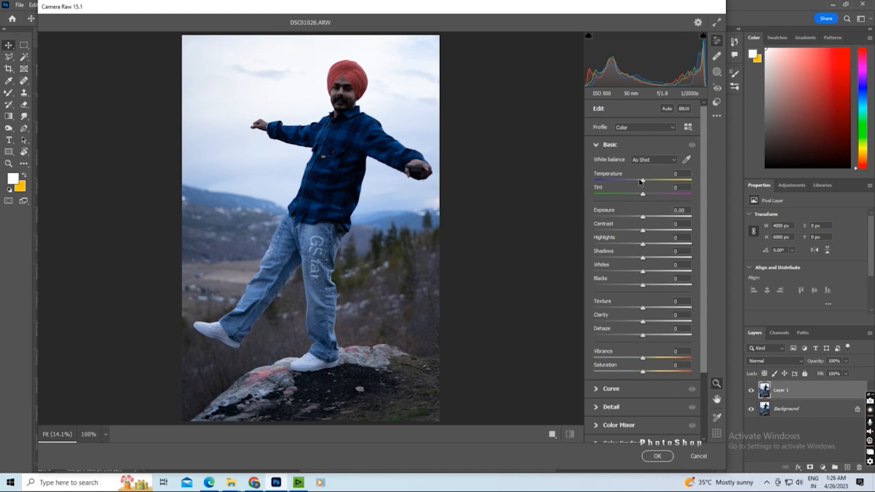
- Set Temperature to +7, Highlights -11, Shadows +64, Whites -30, Exposure +0.10, Contrast +1, Texture +14 and Clarity +7
left_click_drag(643, 181, 646, 181)
left_click_drag(644, 245, 628, 270)
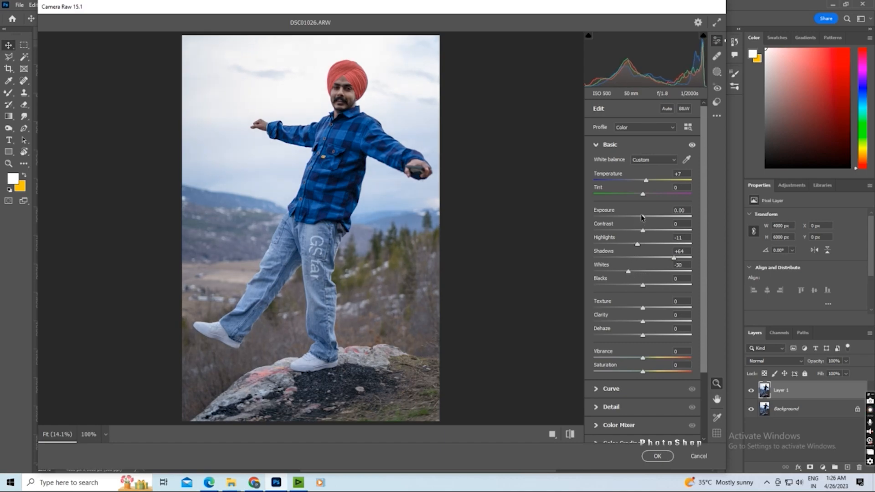
left_click_drag(643, 217, 644, 234)
left_click_drag(643, 308, 650, 321)
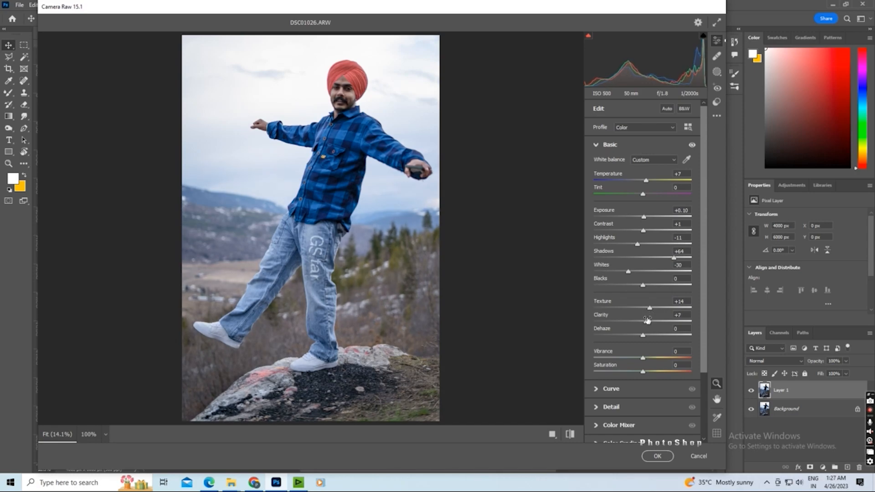
- Set Dehaze to +5, Whites to -37, Blacks to -8 and Highlights to -21
left_click_drag(642, 339, 645, 337)
left_click_drag(627, 273, 637, 286)
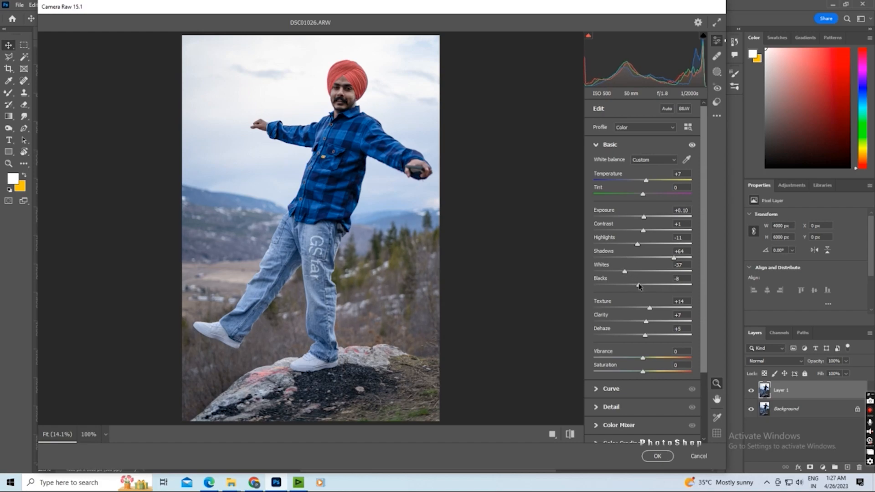
left_click_drag(637, 248, 633, 247)
scroll(632, 292, "down", 2)
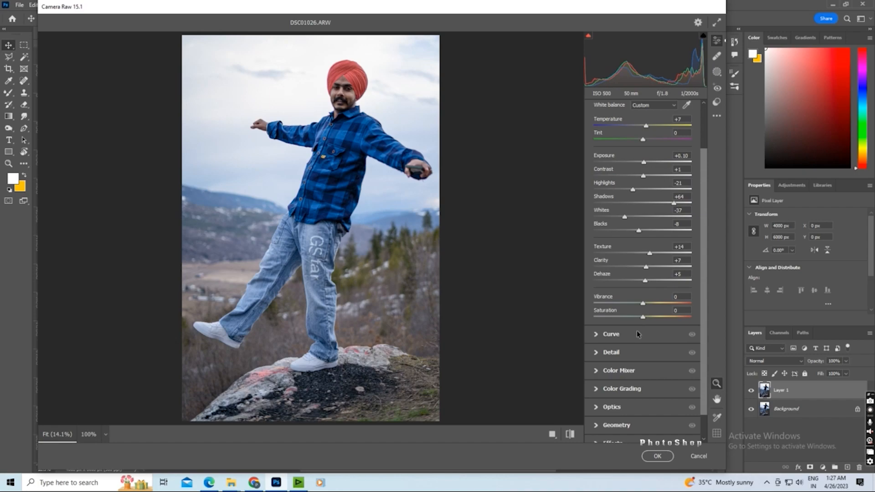
left_click(596, 339)
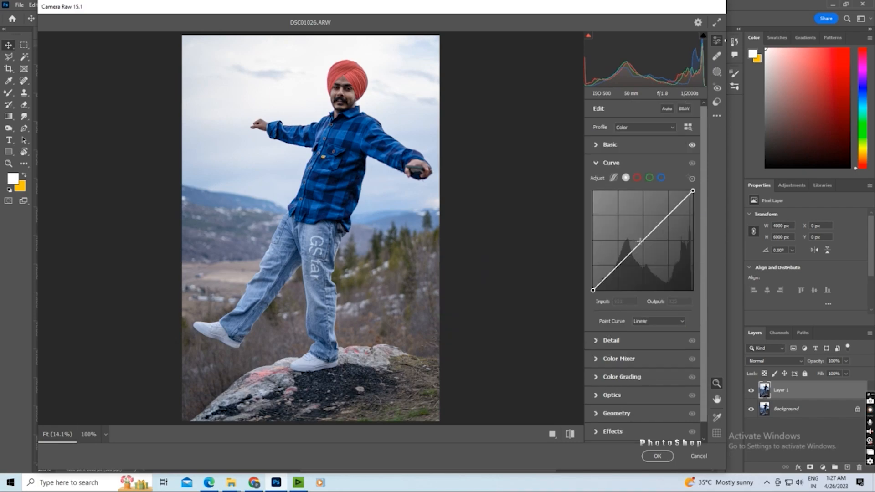
left_click(597, 165)
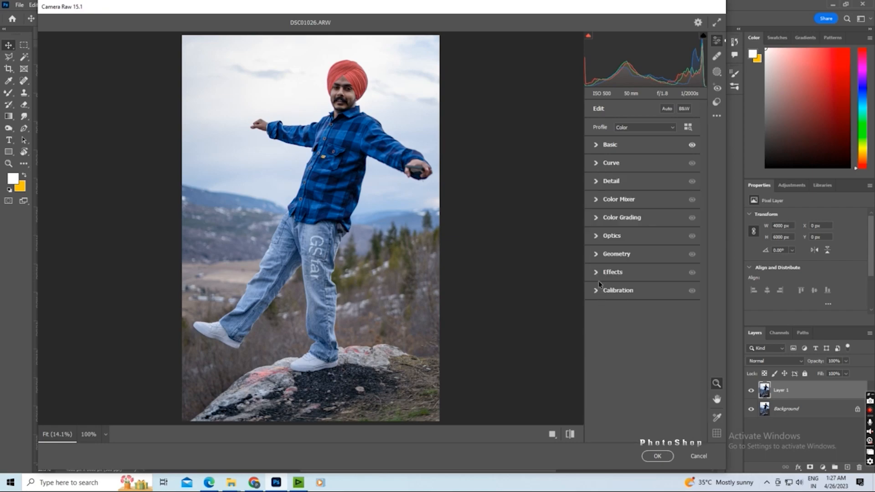
- In the Color Mixer, set the Reds saturation to +3 and the Yellows hue to -21, and shift the Blues hue slightly towards aqua
left_click(596, 201)
left_click(597, 227)
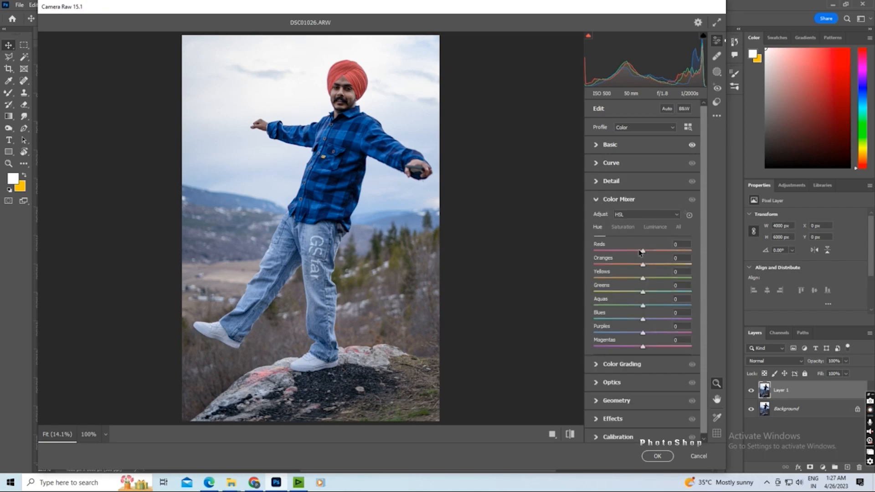
left_click_drag(643, 278, 647, 255)
left_click(622, 227)
left_click(654, 227)
left_click(623, 227)
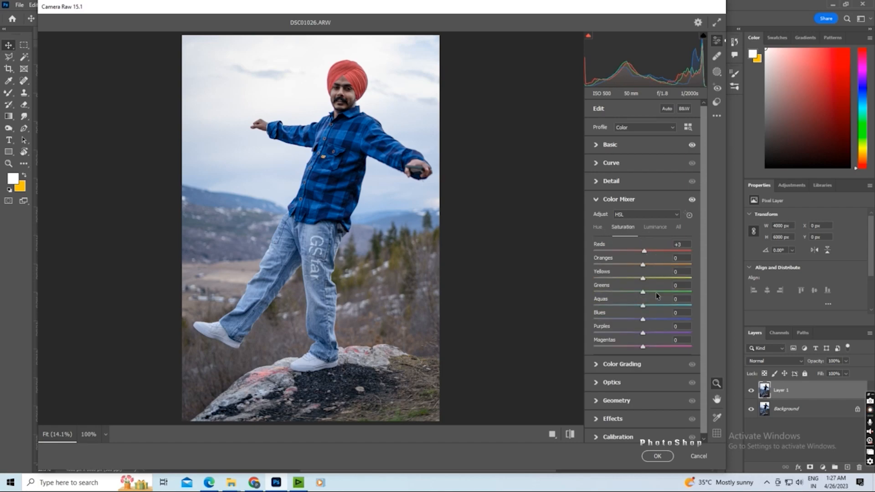
left_click(600, 227)
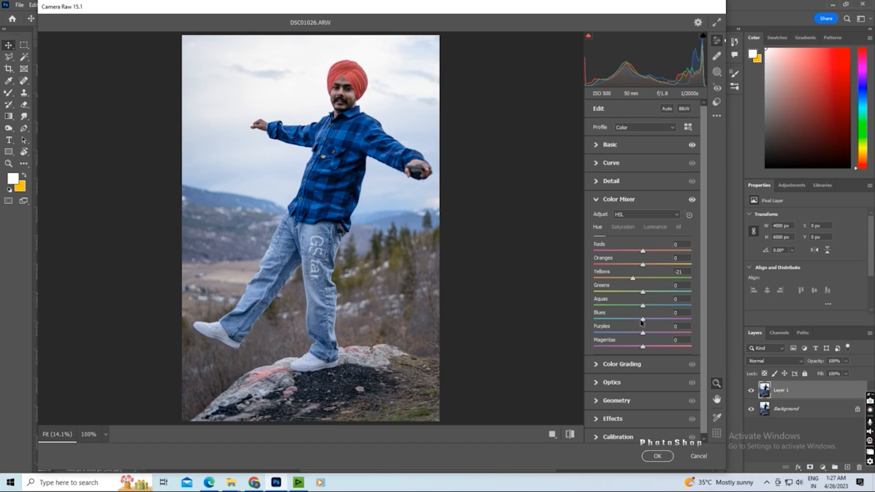
left_click_drag(642, 319, 638, 319)
- Raise the Basic Shadows adjustment to +82 and apply the Camera Raw edits to the layer
left_click(606, 145)
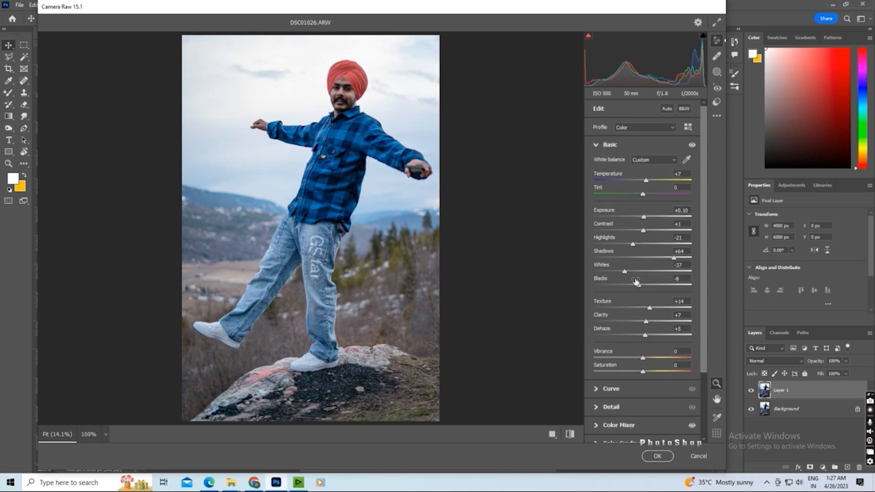
left_click_drag(674, 258, 684, 261)
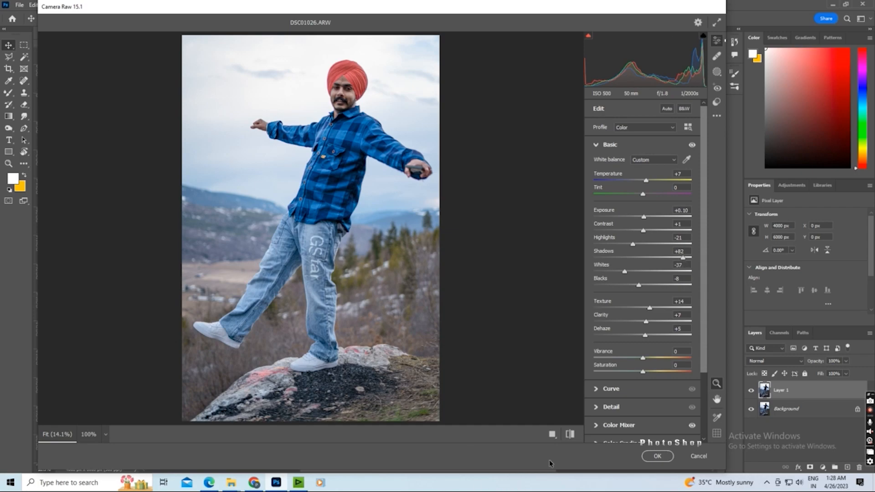
left_click(657, 456)
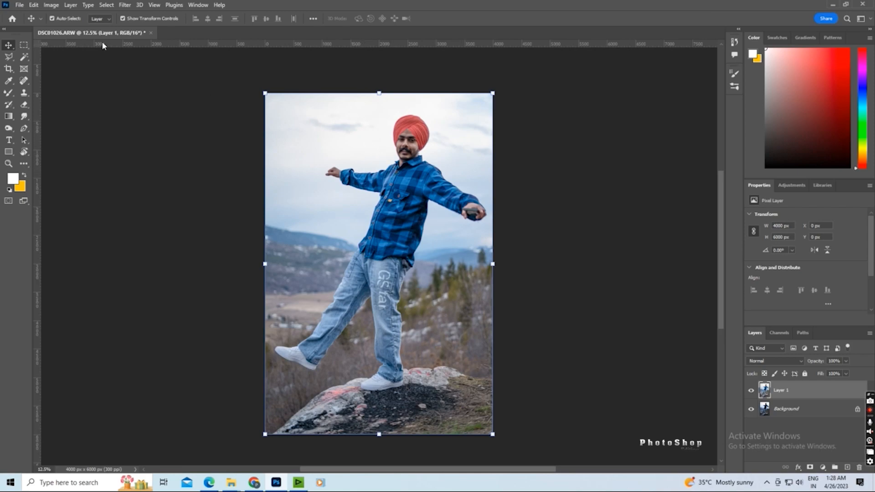
- Select the man with Select Subject and check and confirm the selection edges in Select and Mask
left_click(24, 59)
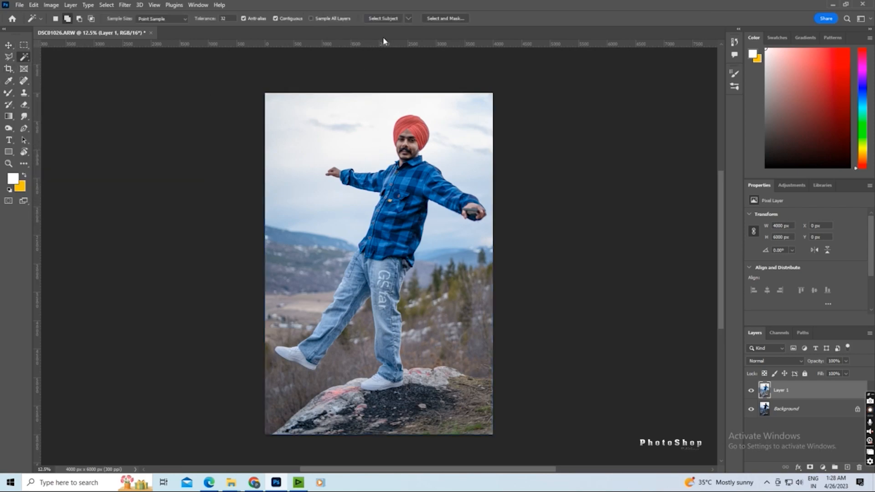
left_click(383, 19)
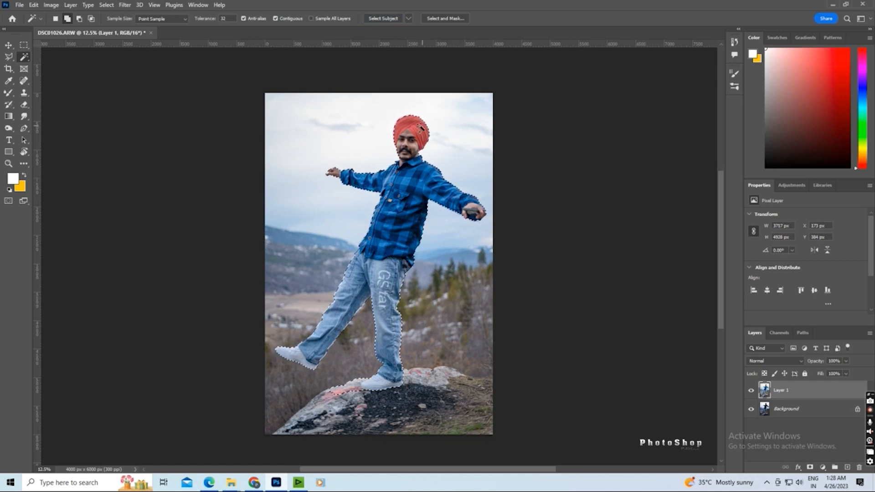
left_click(439, 18)
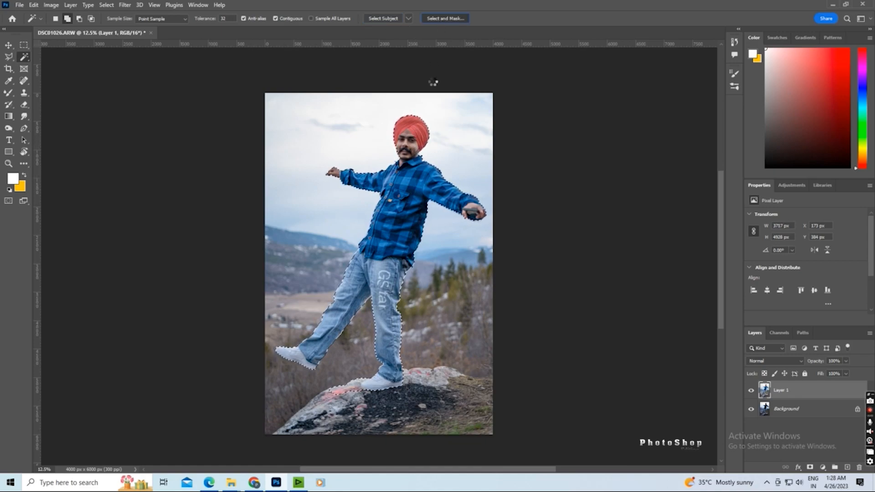
scroll(412, 104, "up", 5)
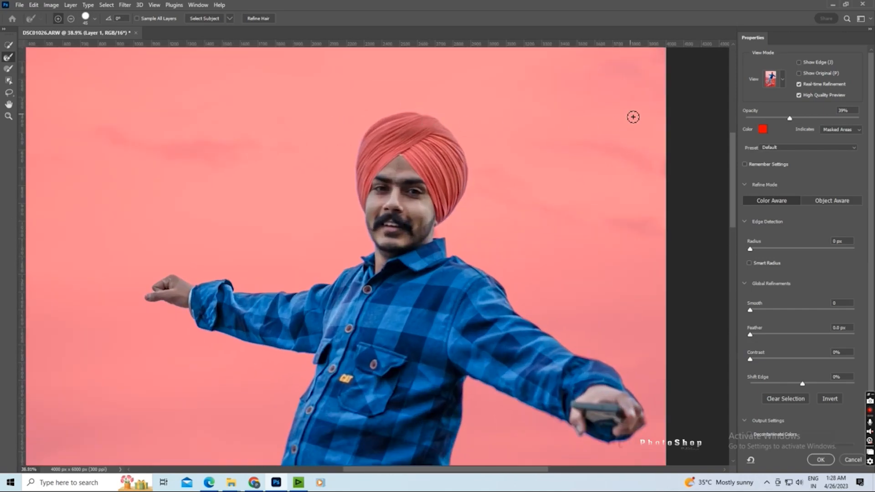
mouse_move(789, 118)
left_mouse_down()
mouse_move(801, 119)
mouse_move(790, 120)
left_mouse_up()
left_click(820, 460)
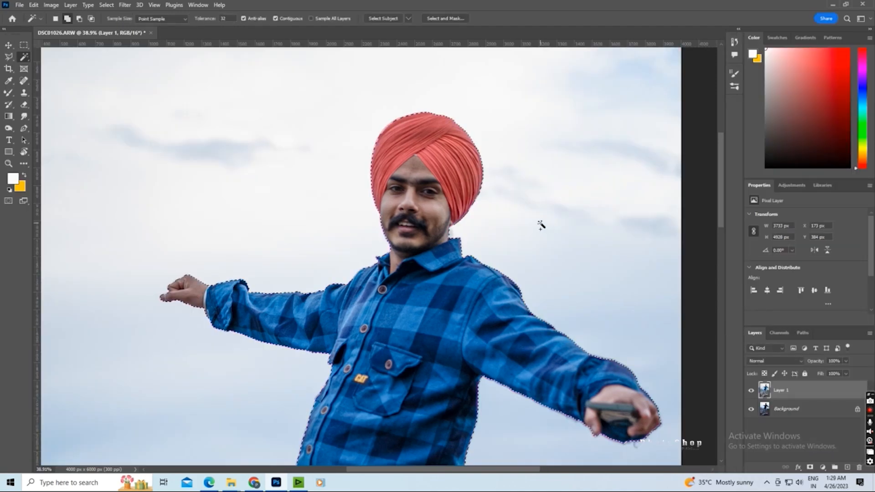
- Output the man's selection from Select and Mask to a new layer with a layer mask
left_click(431, 18)
scroll(799, 357, "down", 3)
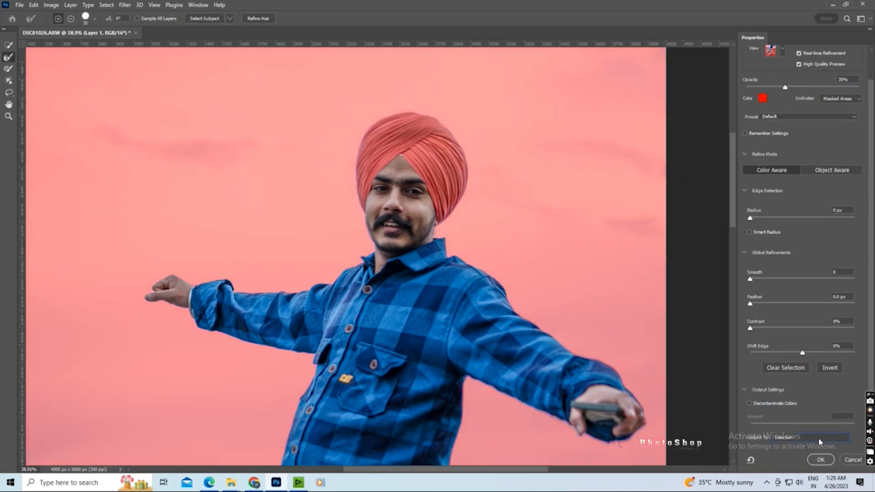
left_click(819, 437)
left_click(781, 450)
left_click(820, 459)
- Open the sky-sunset image from the backround folder inside the photoshop folder on drive D
scroll(504, 254, "down", 3)
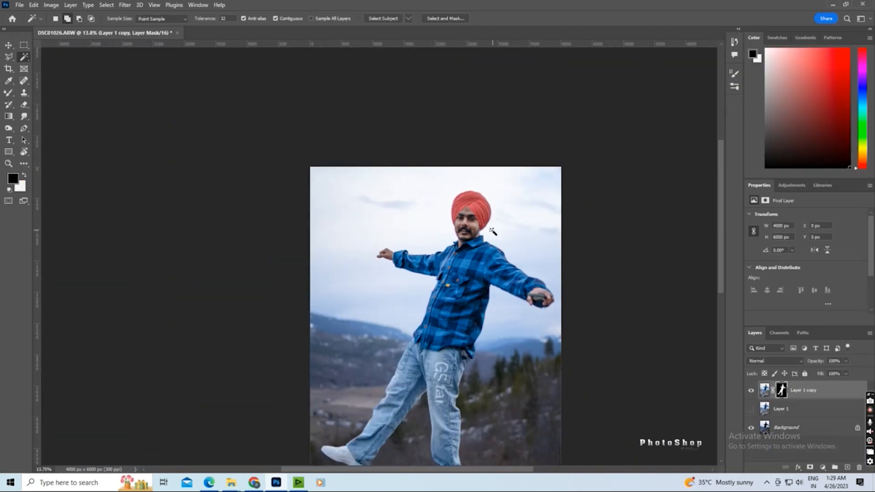
scroll(493, 231, "down", 2)
left_click(19, 4)
left_click(20, 25)
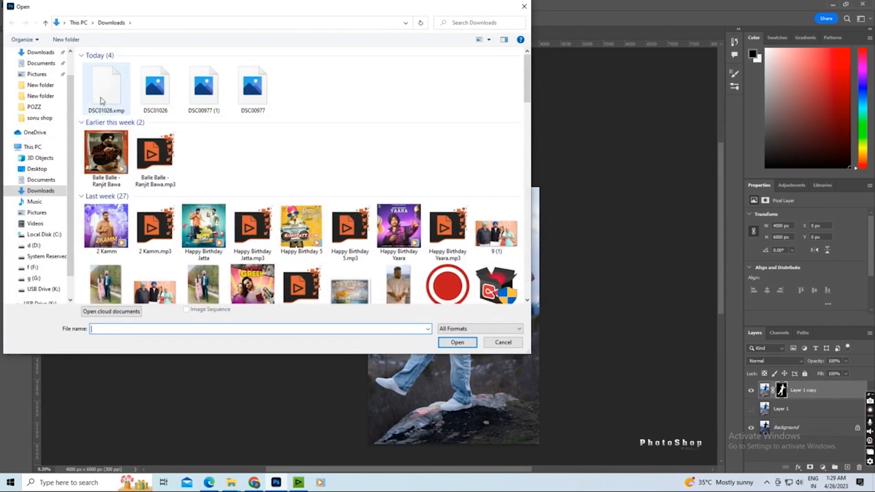
left_click(35, 245)
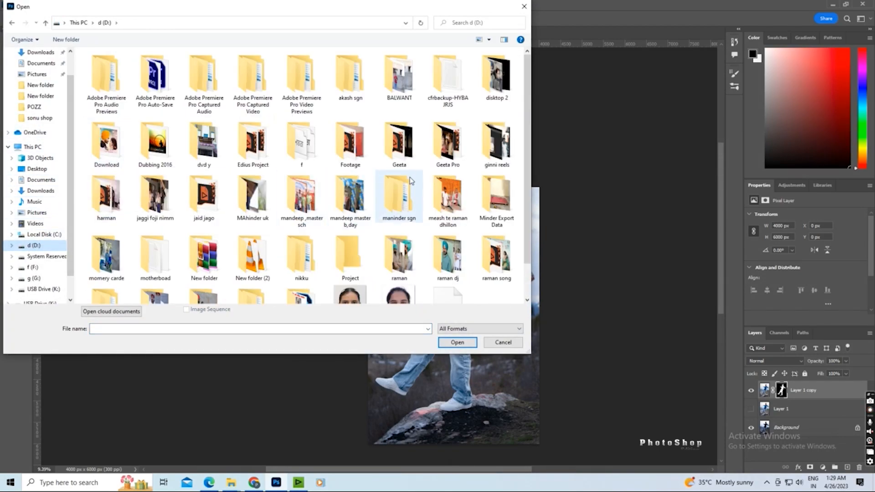
scroll(293, 273, "down", 1)
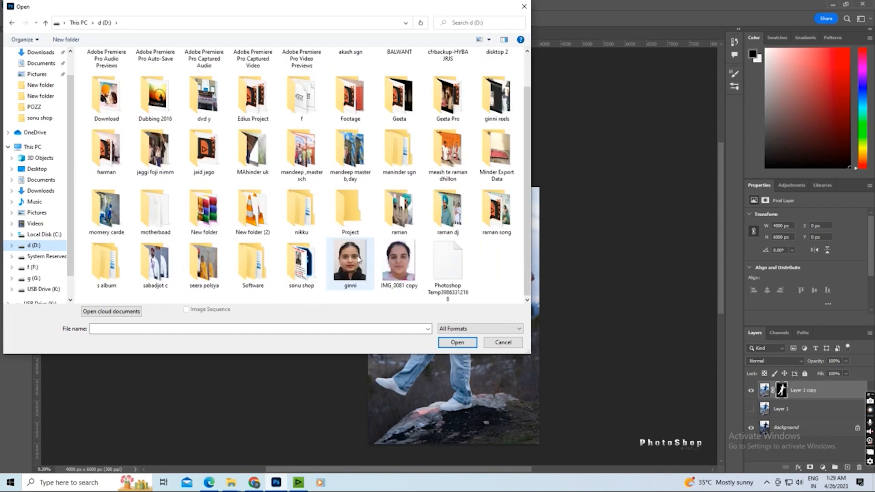
double_click(298, 269)
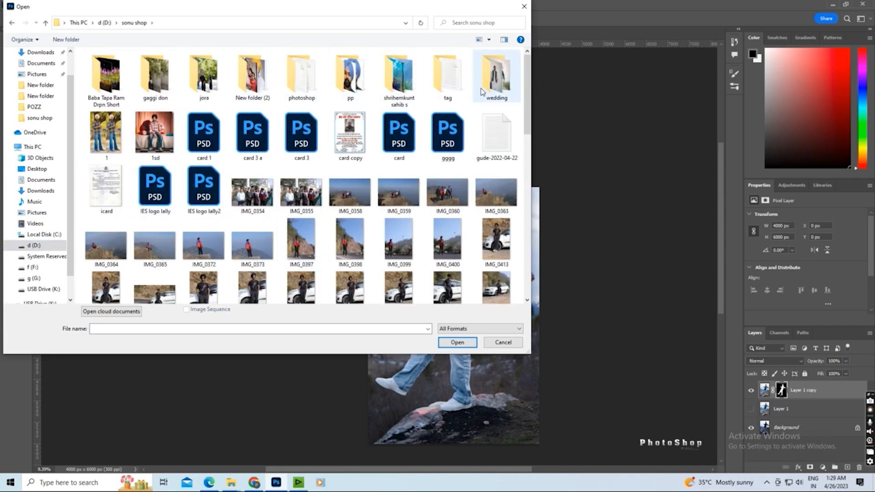
double_click(302, 75)
double_click(127, 78)
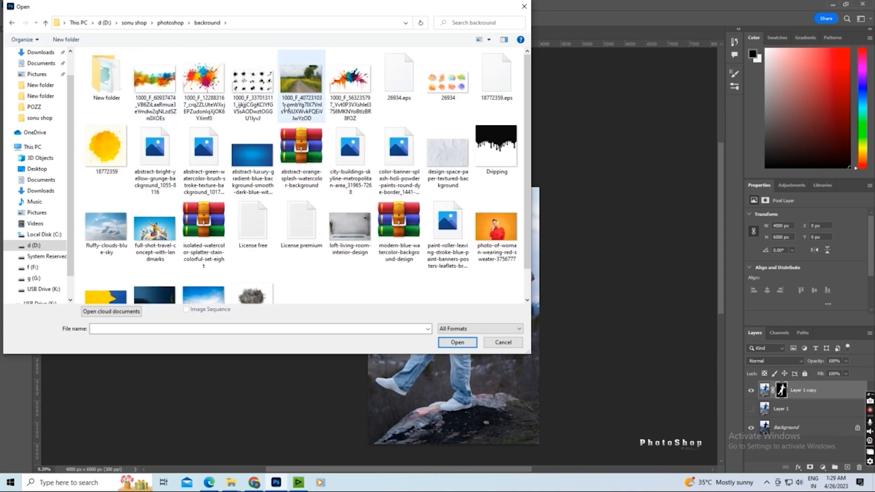
scroll(255, 173, "down", 1)
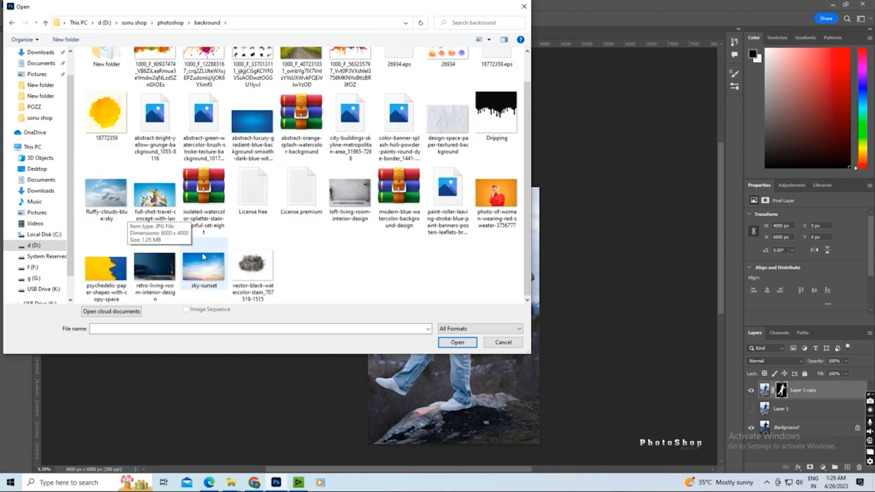
double_click(203, 256)
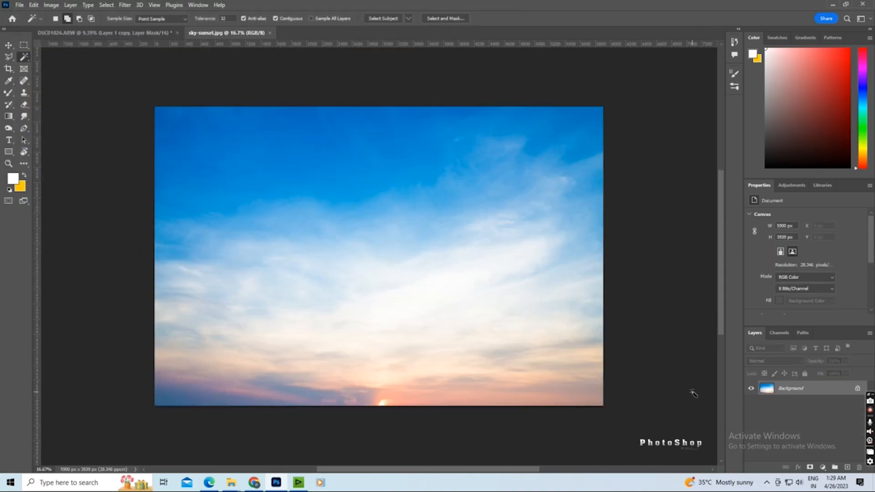
- Copy the sunset sky into the DSC01026 document, accepting the depth difference, and place its layer directly beneath the masked cut-out of the man
key("v")
left_click_drag(171, 127, 381, 207)
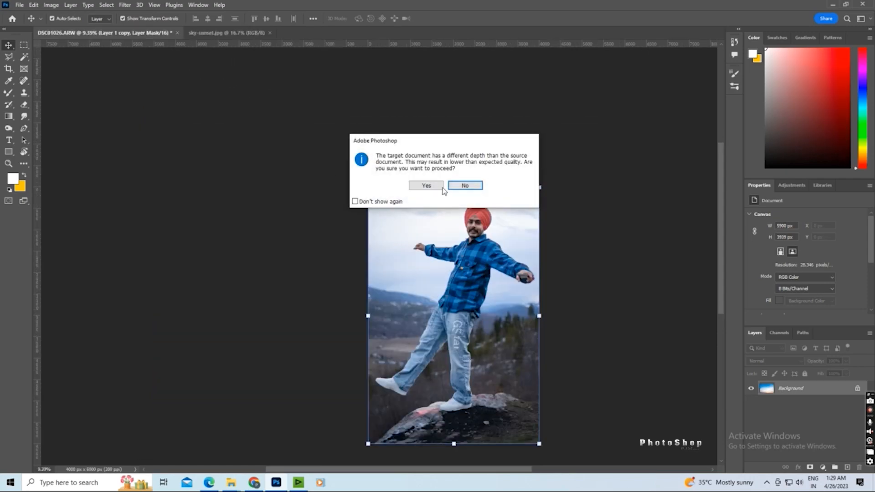
left_click(426, 186)
left_click(478, 196)
left_click_drag(800, 392, 801, 417)
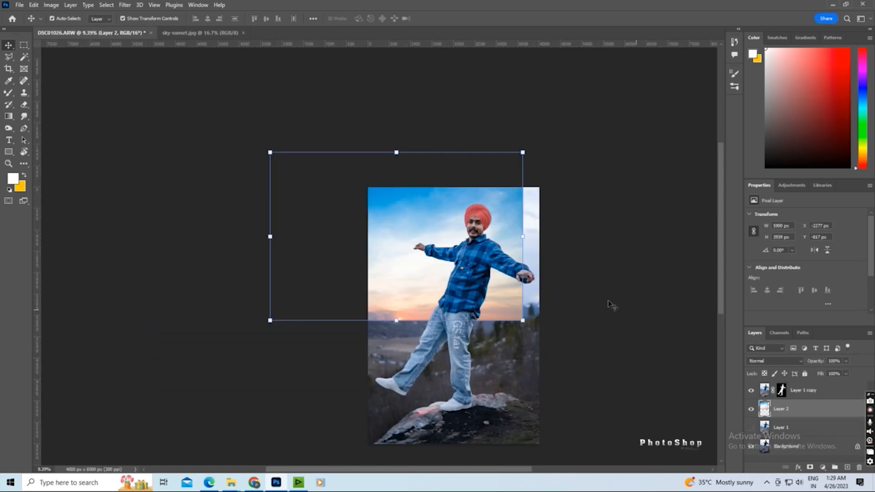
- Shift the sky layer over the upper part of the photo and scale it to about 110% to span the full width
left_click_drag(496, 216, 535, 224)
key("ctrl+t")
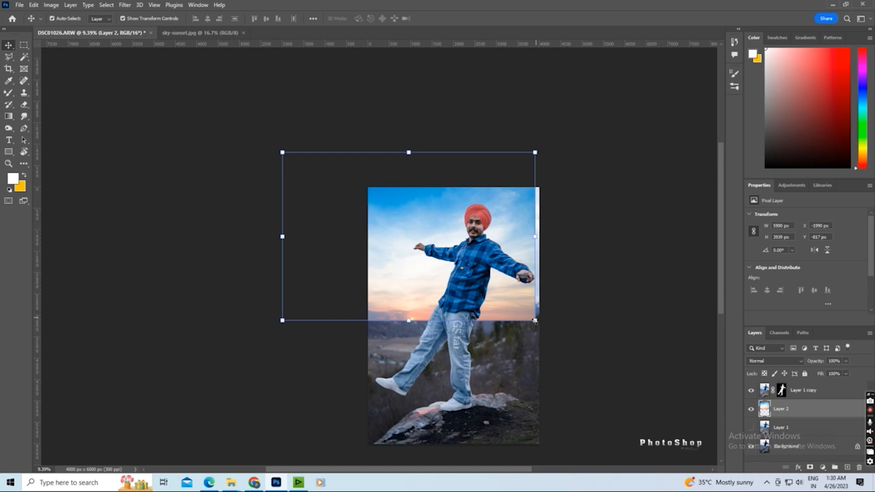
left_click_drag(537, 322, 565, 338)
left_click_drag(524, 312, 528, 312)
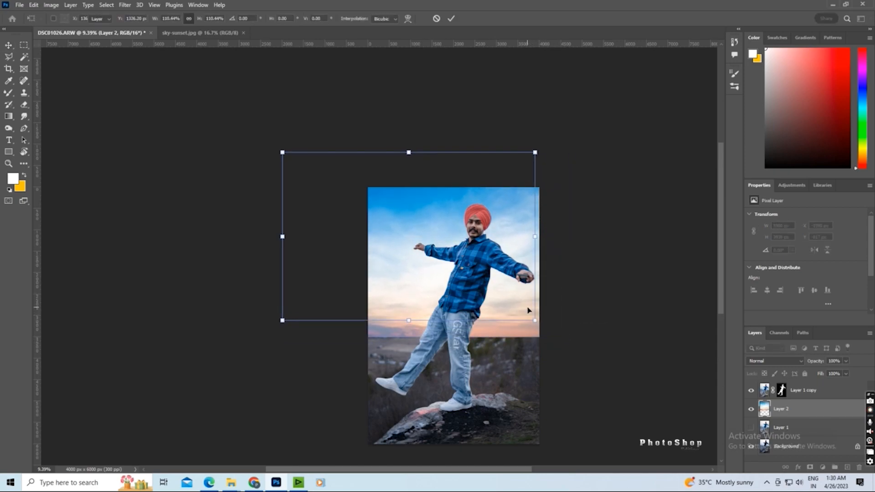
key("Return")
- Set the sky layer's blend mode to Multiply
left_click(775, 361)
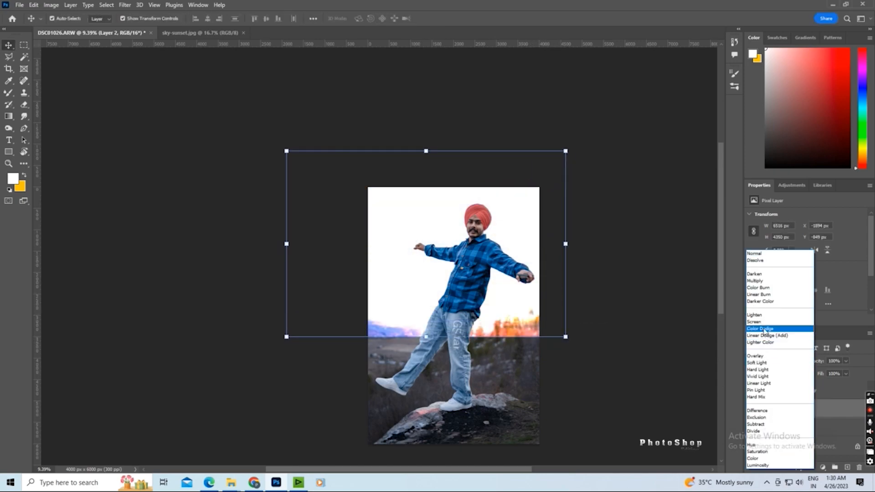
left_click(761, 282)
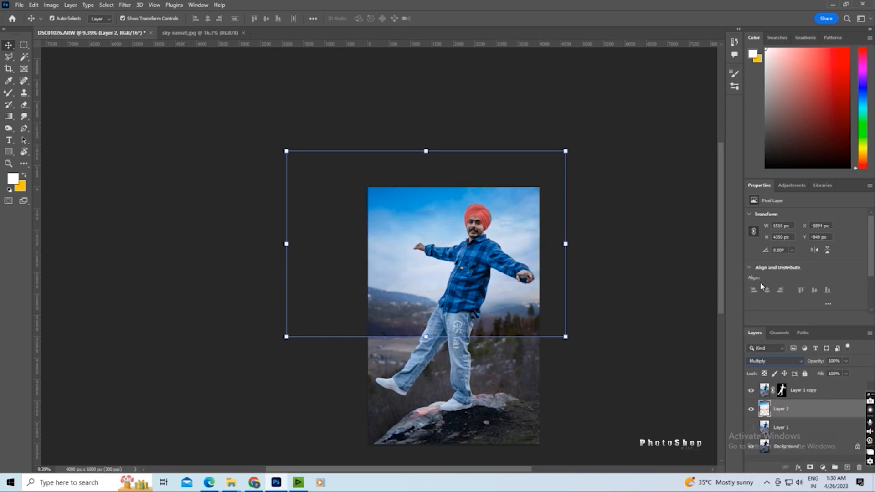
left_click(784, 360)
left_click(637, 351)
- Try to clip the sky layer to the hidden layer beneath it with a clipping mask
right_click(793, 405)
left_click(774, 214)
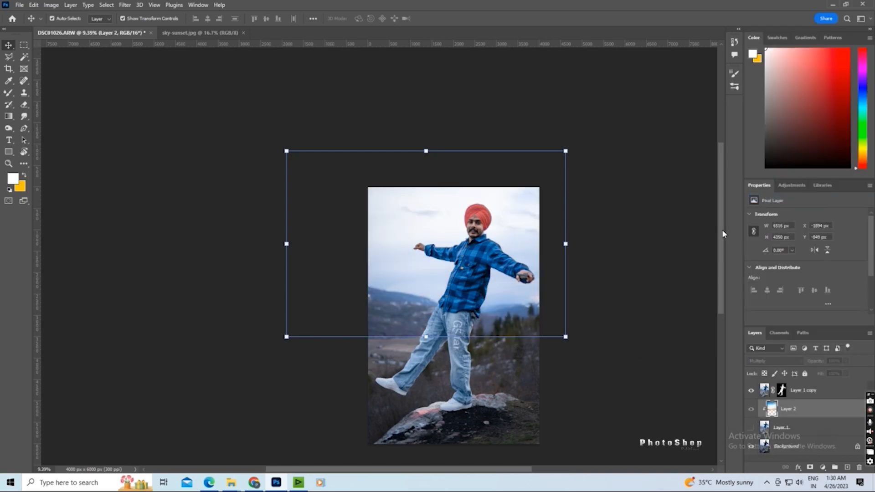
- Enlarge the sky layer to about 106% and nudge it slightly up and to the left over the photo
left_click_drag(566, 337, 587, 348)
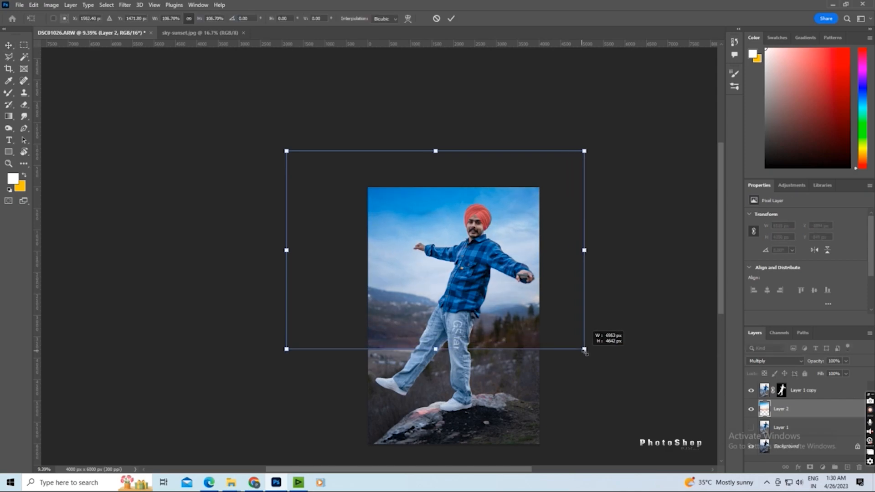
left_click_drag(549, 306, 534, 296)
key("Return")
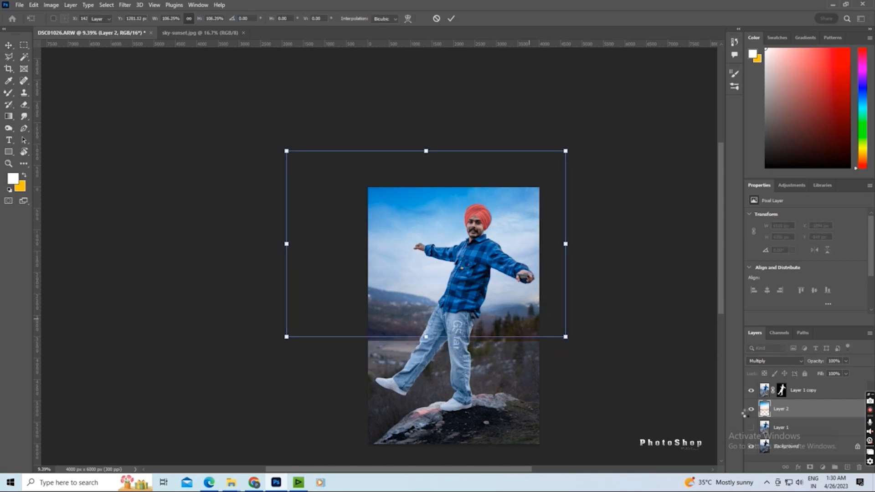
- Erase the sky layer's lower edge across the hills with a soft 1600 px eraser
left_click(24, 105)
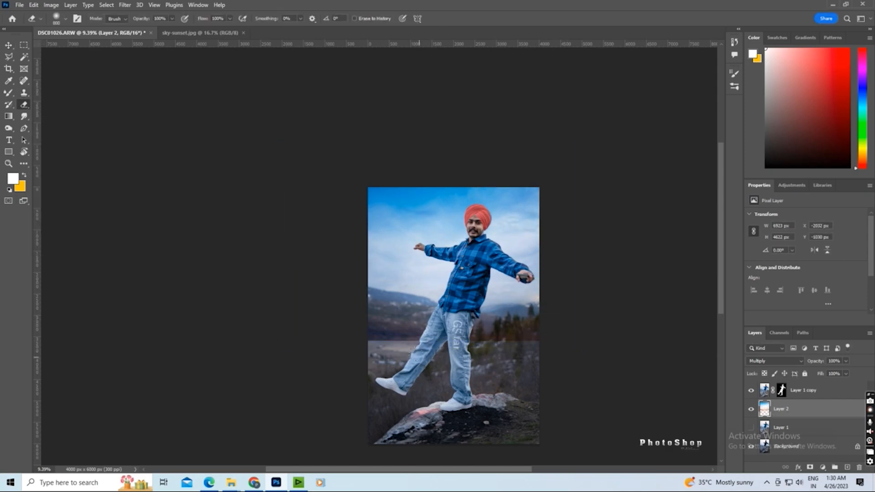
mouse_move(332, 338)
left_mouse_down()
mouse_move(538, 334)
mouse_move(526, 342)
left_mouse_up()
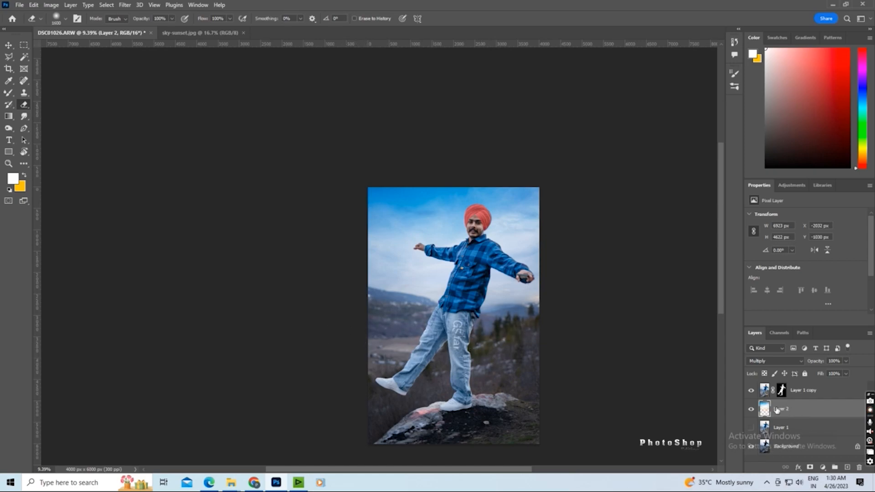
- Apply the Camera Raw filter to the sky layer, raising temperature to +22 and lowering the shadows
left_click(124, 4)
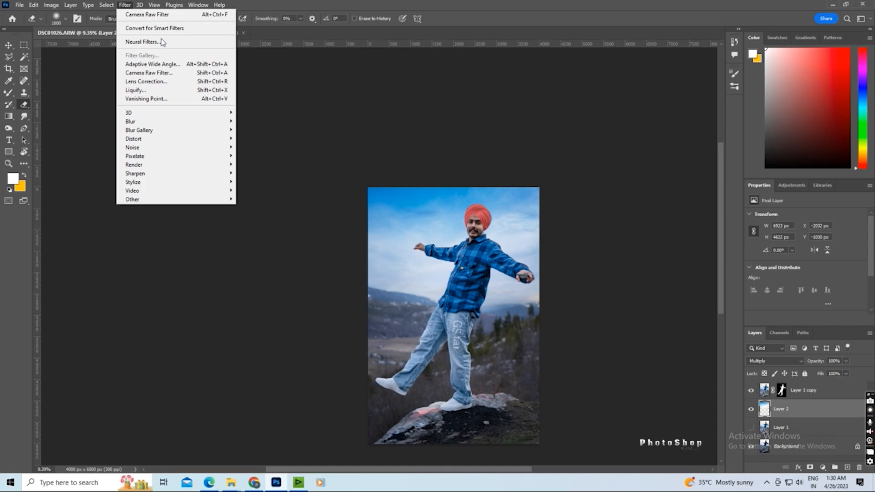
left_click(164, 64)
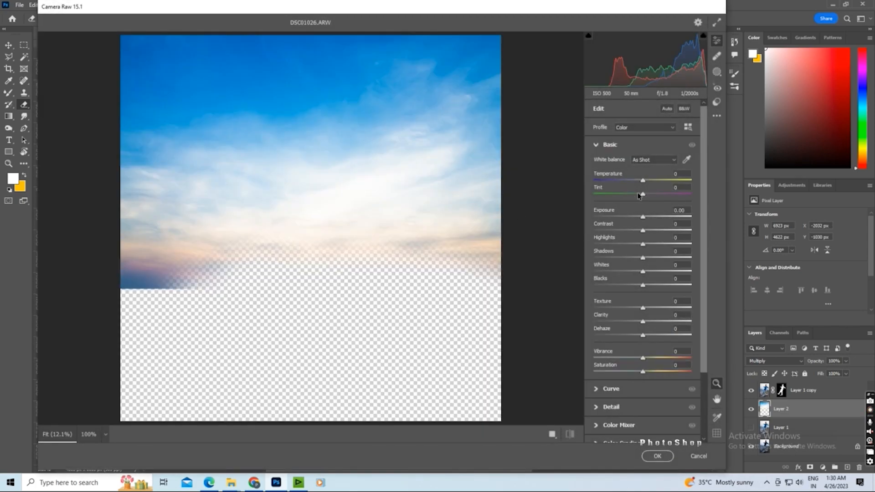
left_click_drag(642, 180, 652, 182)
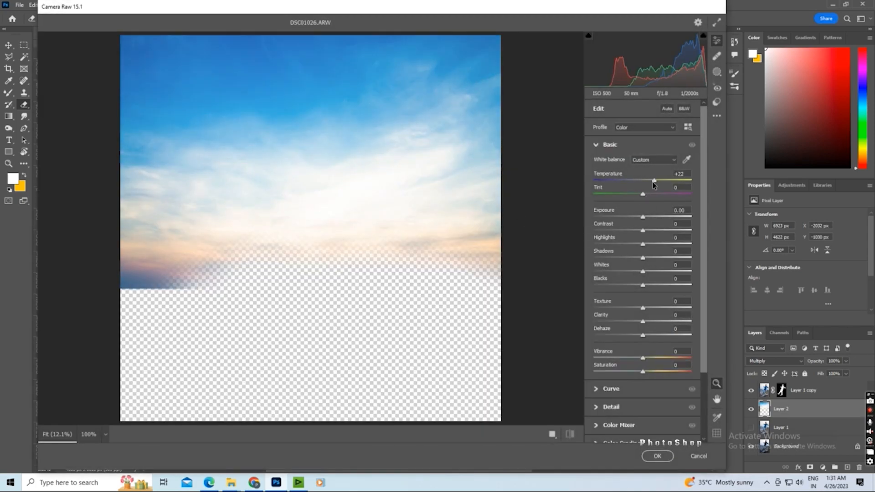
left_click_drag(643, 258, 627, 258)
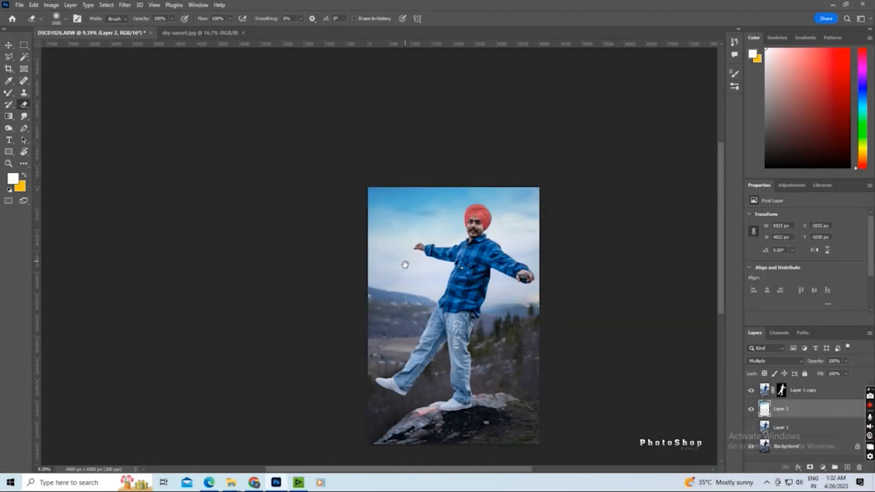
- Compare the composite with the cut-out man's layer hidden and shown
left_click_drag(405, 264, 317, 199)
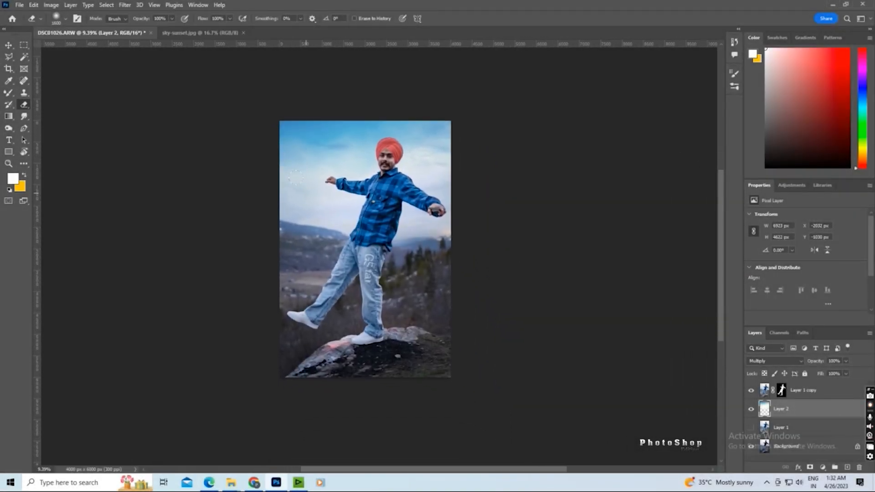
scroll(340, 218, "up", 1, "alt")
left_click(750, 391)
left_click(751, 390)
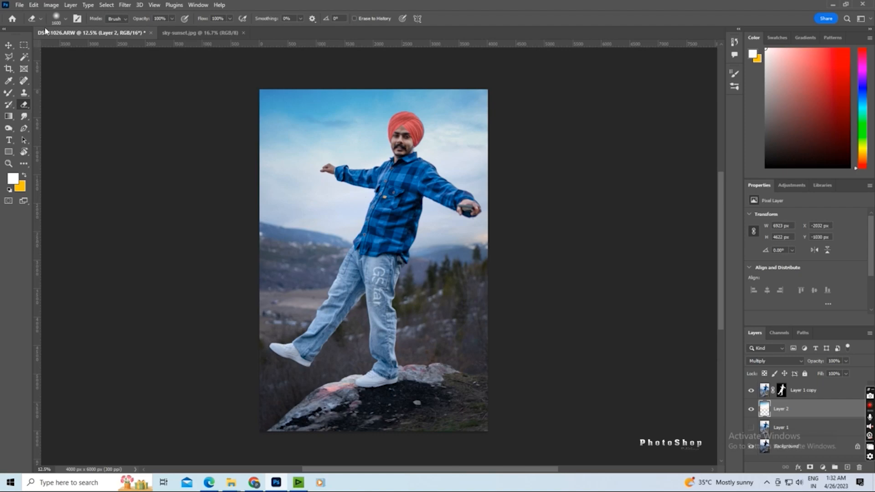
left_click(34, 5)
mouse_move(51, 5)
mouse_move(64, 28)
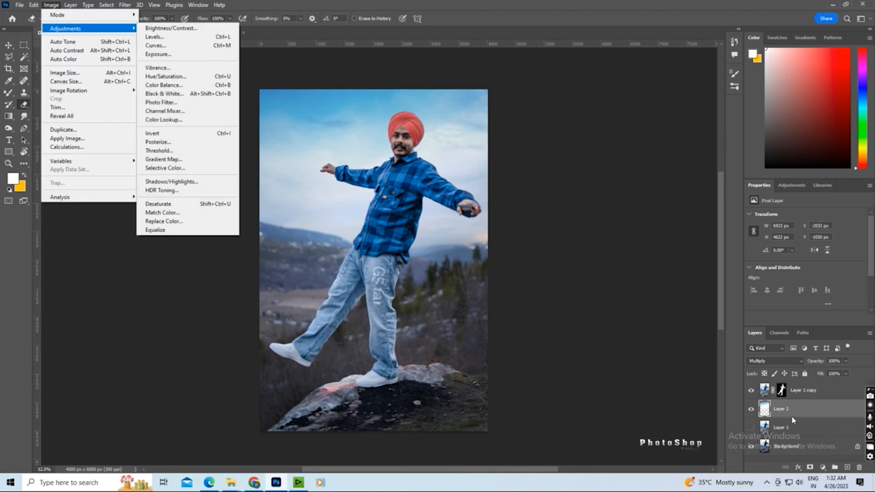
- Try merging the sky layer with the cut-out man's layer and compare the image with Layer 1 shown and hidden
left_click(793, 419)
key("Delete")
left_click(751, 410)
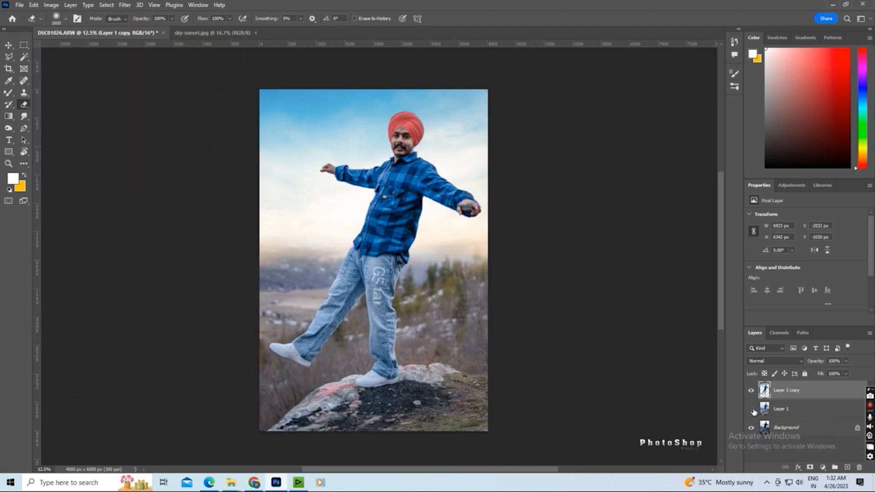
left_click(751, 409)
left_click(752, 410)
left_click(751, 409)
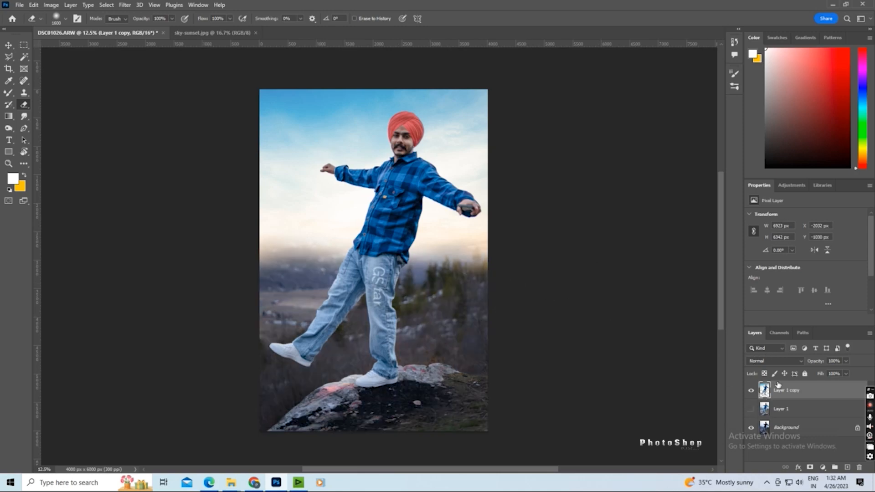
- Undo the merge of the sky layer and the cut-out man's layer
key("ctrl+z")
key("ctrl+z")
key("ctrl+z")
key("ctrl+z")
key("ctrl+z")
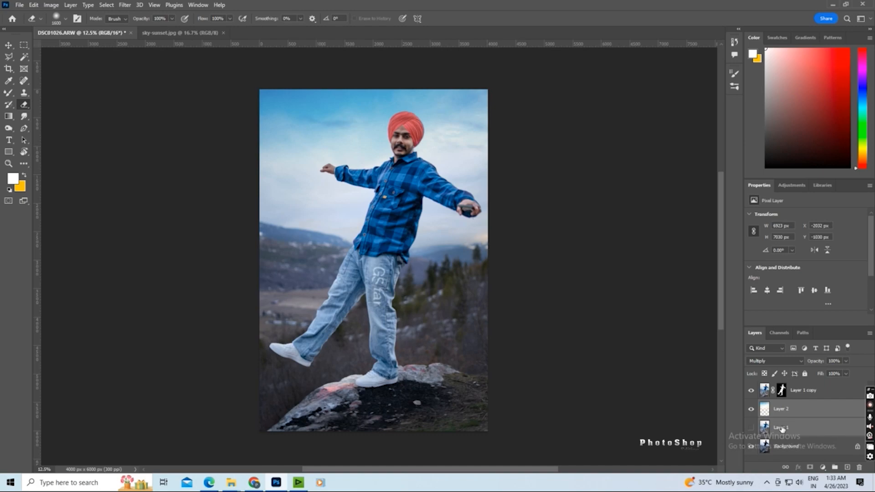
- Merge the sky layer with the hidden Layer 1 and check the result by toggling the sky and cut-out layers
key("ctrl+z")
key("ctrl+z")
left_click(751, 410)
left_click(751, 411)
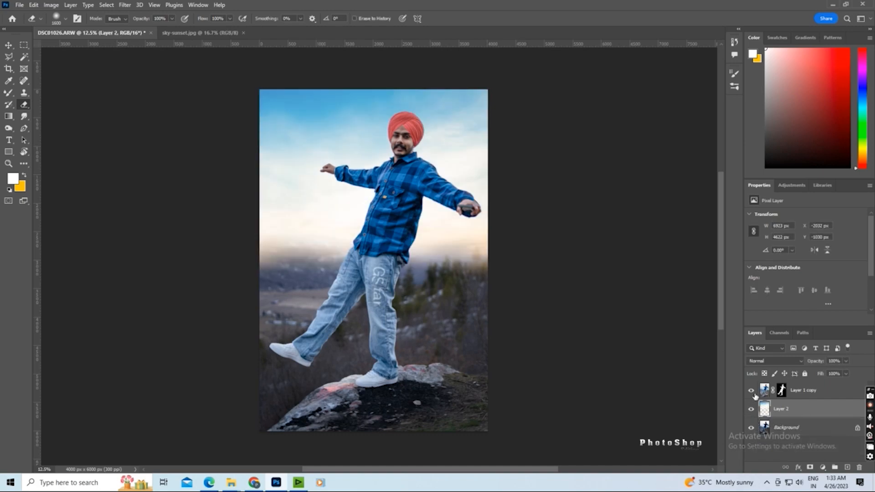
left_click(753, 392)
left_click(752, 392)
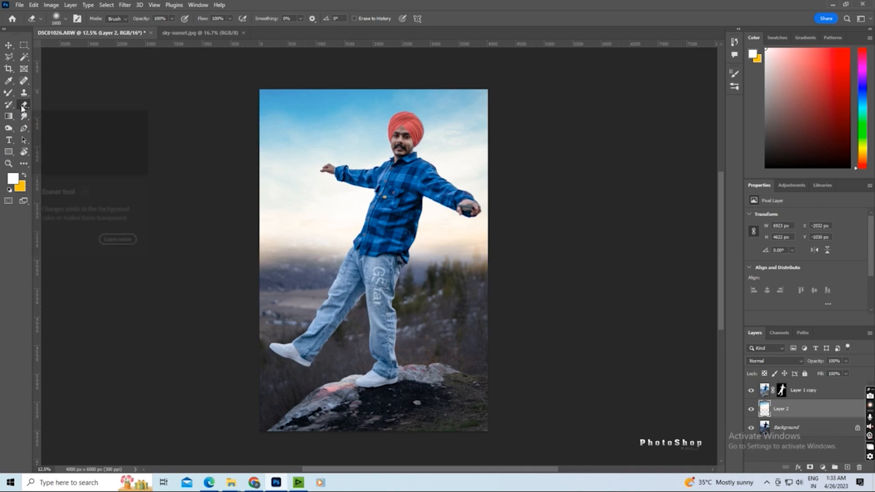
- Soften the sky layer's lower edge over the hills with a larger soft eraser of about 3400 px
mouse_move(319, 236)
left_mouse_down()
mouse_move(263, 271)
mouse_move(448, 269)
left_mouse_up()
key("ctrl+z")
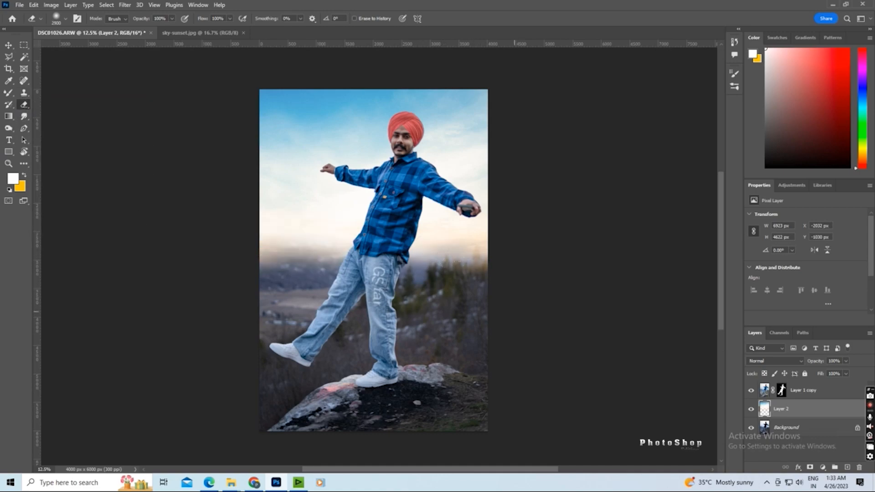
left_click_drag(534, 313, 232, 354)
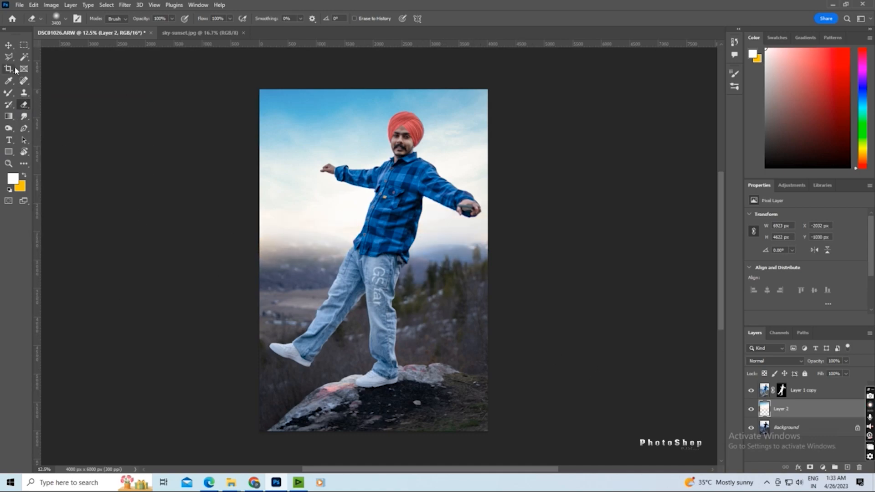
- Merge the cut-out man's layer with the sky layer, Layer 2
left_click(800, 391)
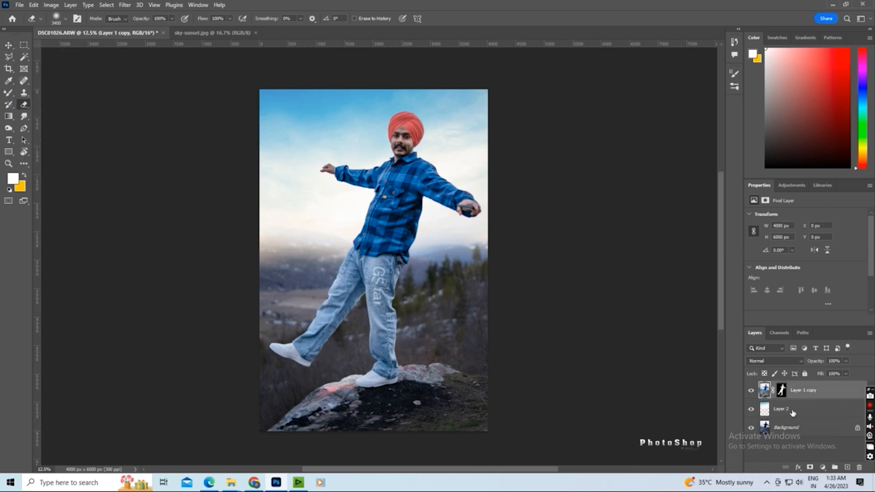
left_click(793, 409)
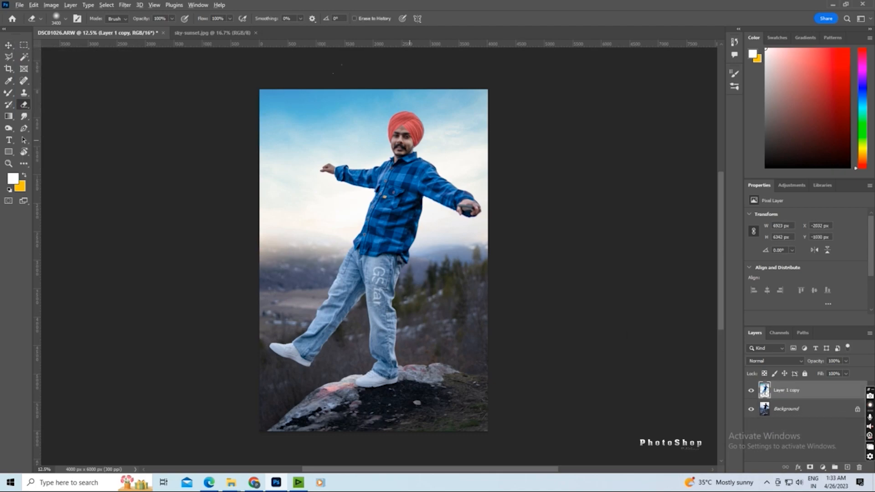
- Select the man's face and neck skin with the Magic Wand and feather the selection
scroll(407, 117, "up", 5)
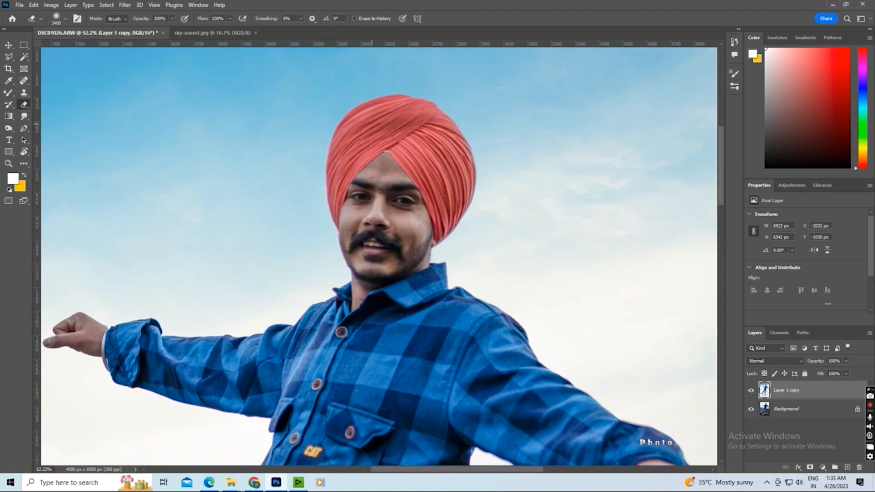
left_click(24, 57)
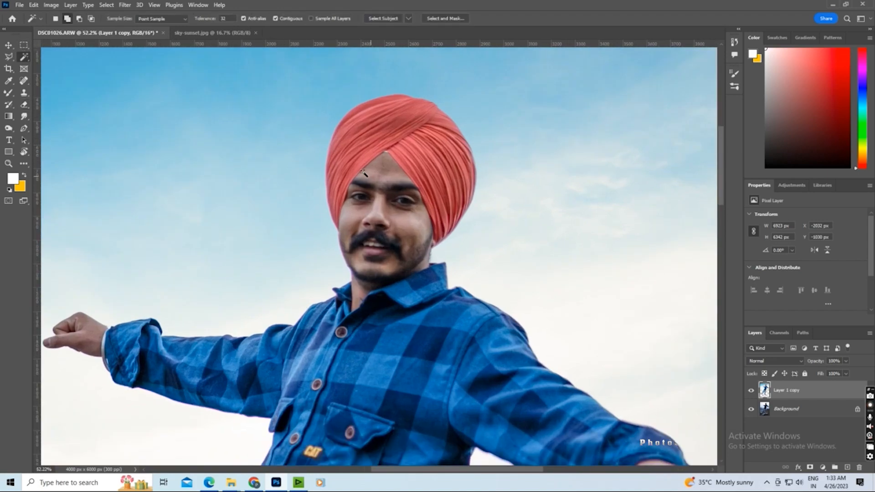
left_click(385, 173)
left_click(346, 205)
left_click(362, 285)
left_click(361, 291)
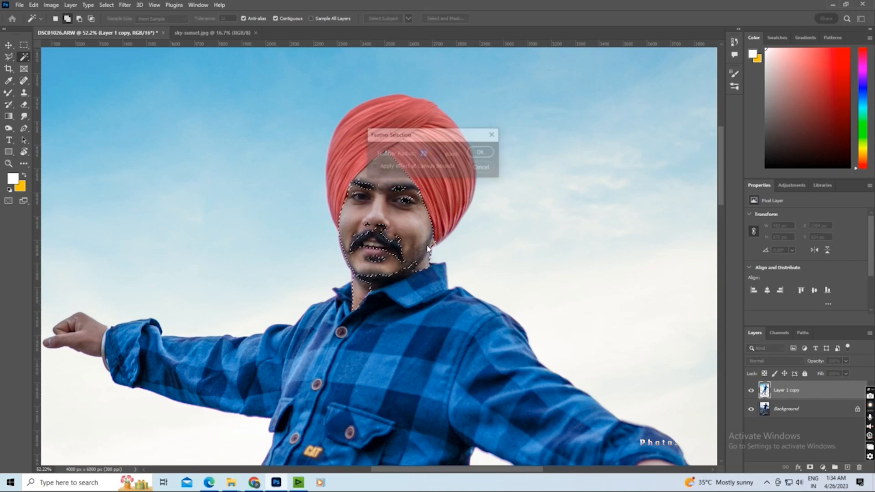
- Lighten the selected skin with Selective Color by reducing black in the Reds
left_click(51, 5)
mouse_move(82, 28)
left_click(162, 167)
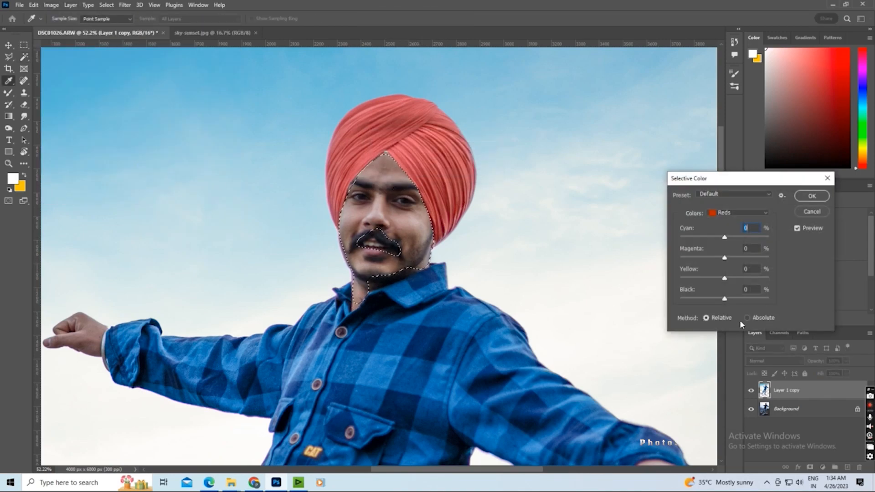
left_click(738, 213)
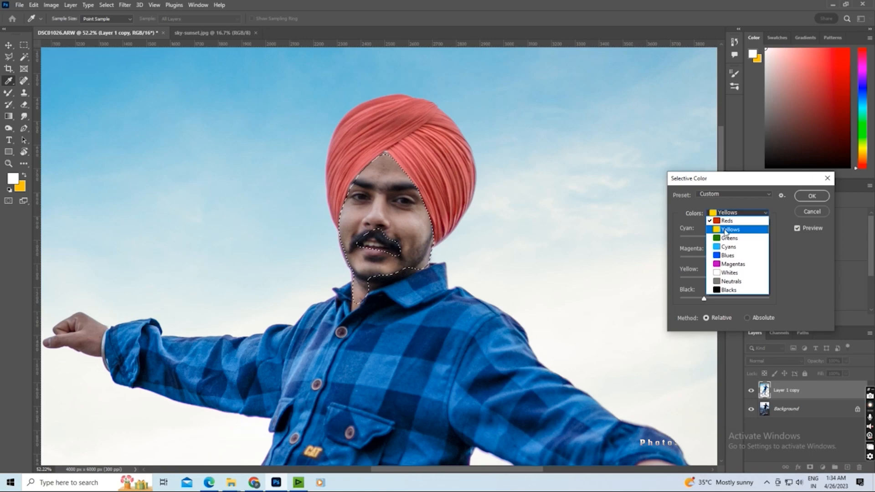
left_click(729, 222)
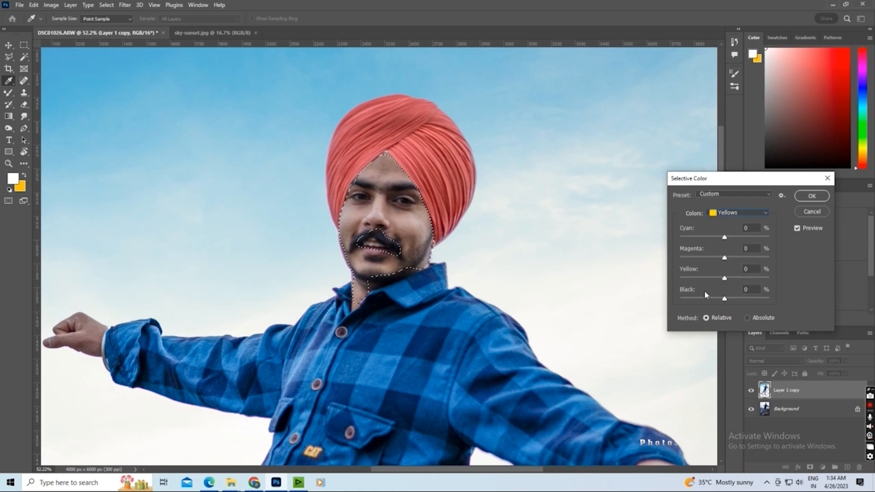
left_click(812, 196)
- Brighten the selected skin with Levels, setting the midtones to about 1.16, and clear the selection
key("ctrl+l")
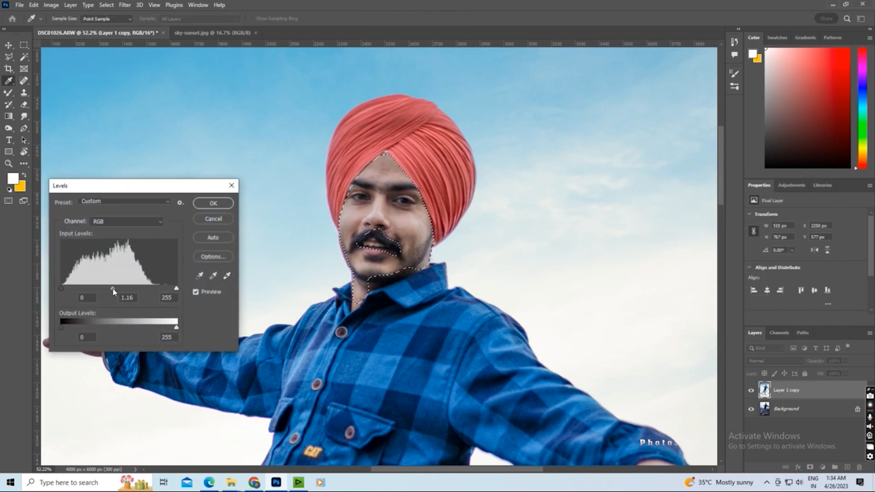
left_click(213, 203)
key("ctrl+d")
- Remove the blemish on the man's forehead with the Spot Healing Brush
scroll(215, 209, "up", 3)
left_click(14, 93)
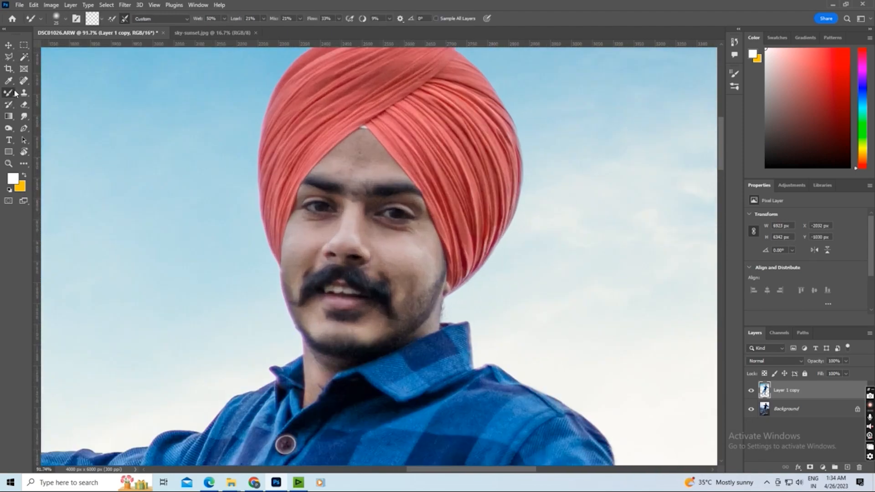
key("j")
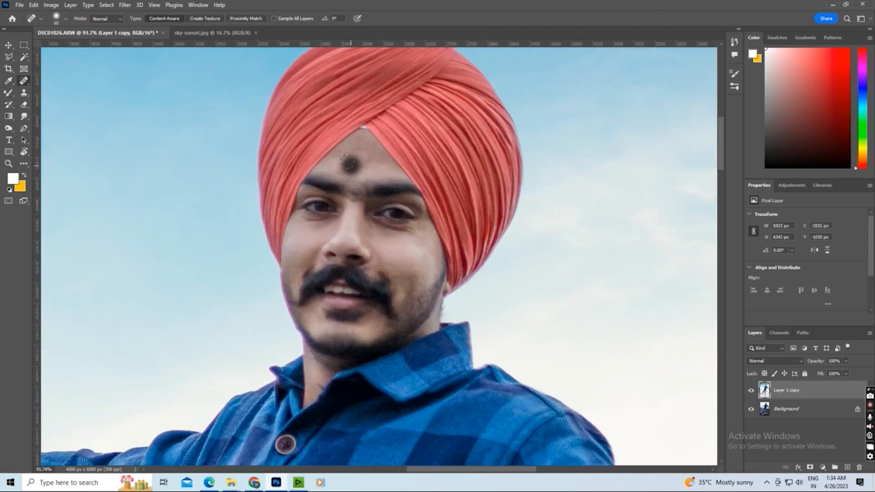
- Smooth the skin on the forehead, cheeks, nose and around the eyes with the Mixer Brush
key("b")
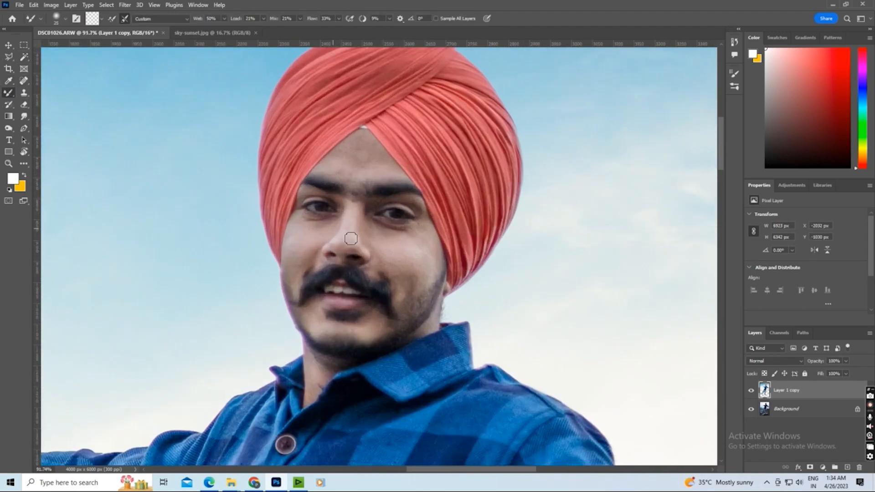
key("bracketright")
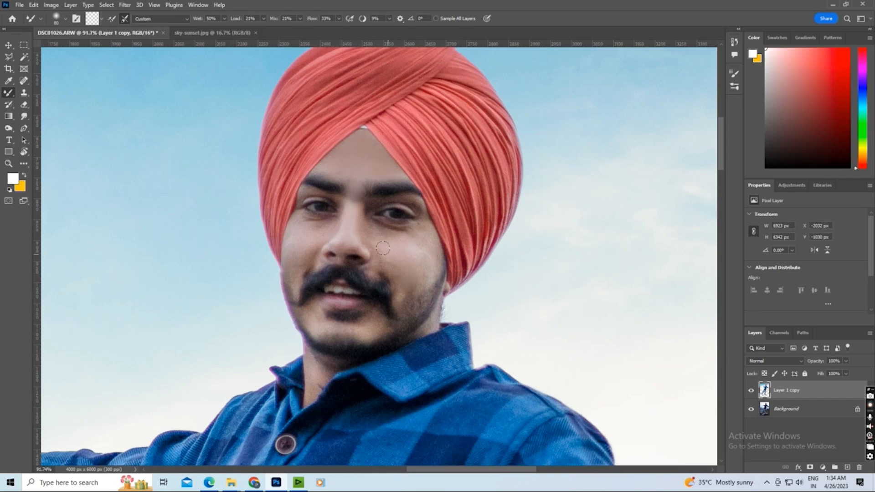
mouse_move(412, 235)
left_mouse_down()
mouse_move(367, 225)
mouse_move(385, 247)
mouse_move(359, 225)
mouse_move(375, 245)
mouse_move(360, 205)
left_mouse_up()
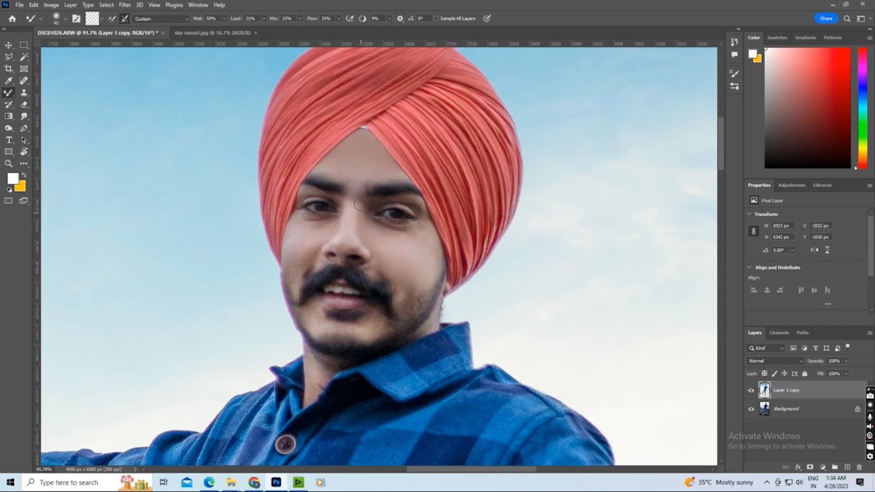
left_click_drag(291, 224, 312, 217)
left_click_drag(294, 262, 287, 260)
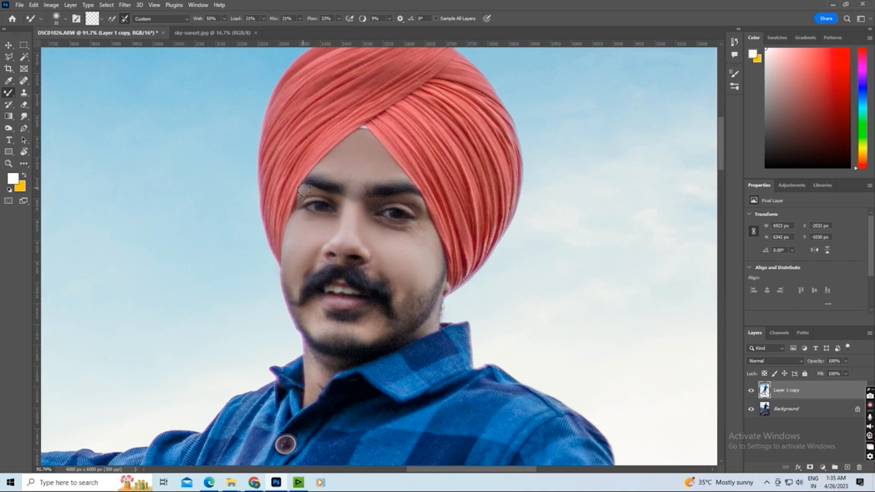
left_click_drag(304, 190, 355, 201)
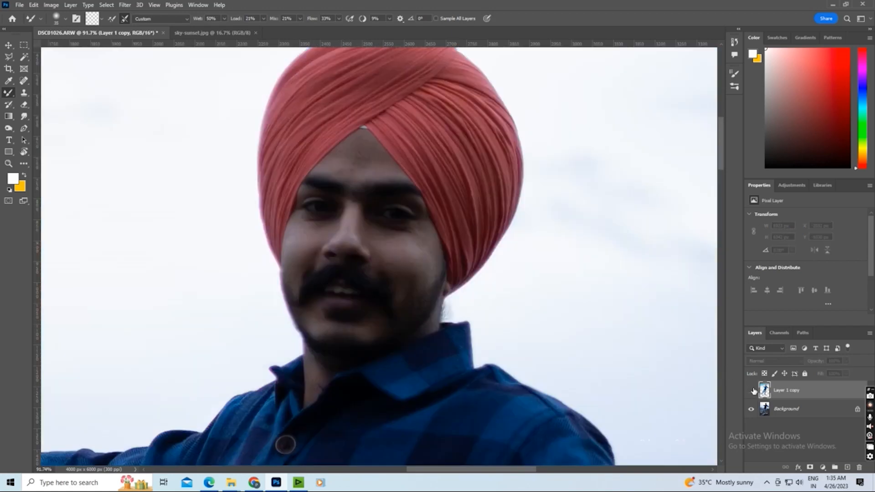
scroll(527, 259, "down", 5)
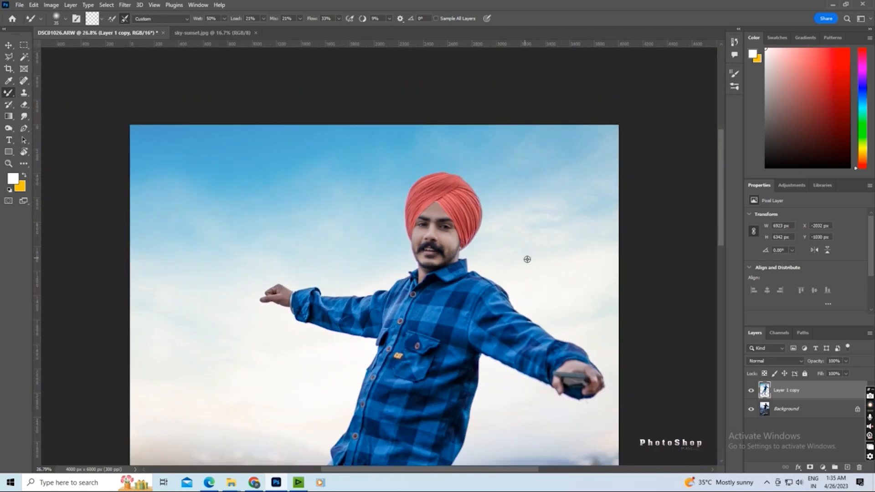
scroll(527, 259, "down", 4)
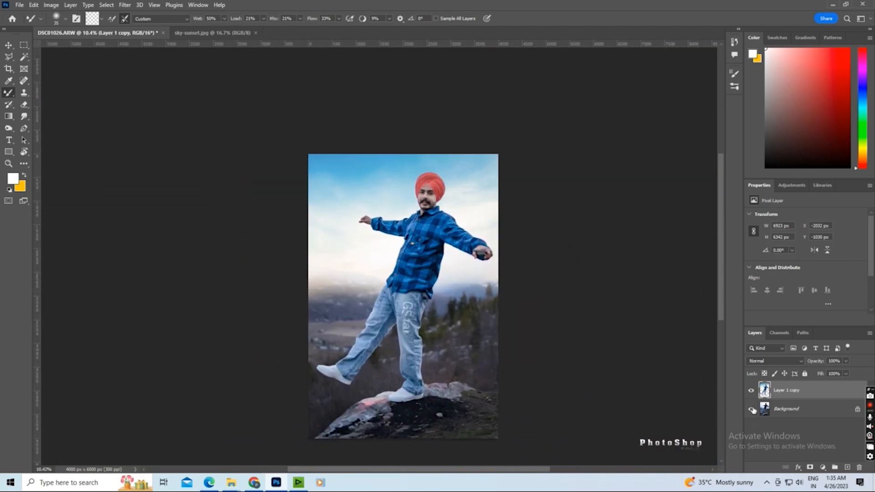
left_click(126, 5)
left_click(144, 69)
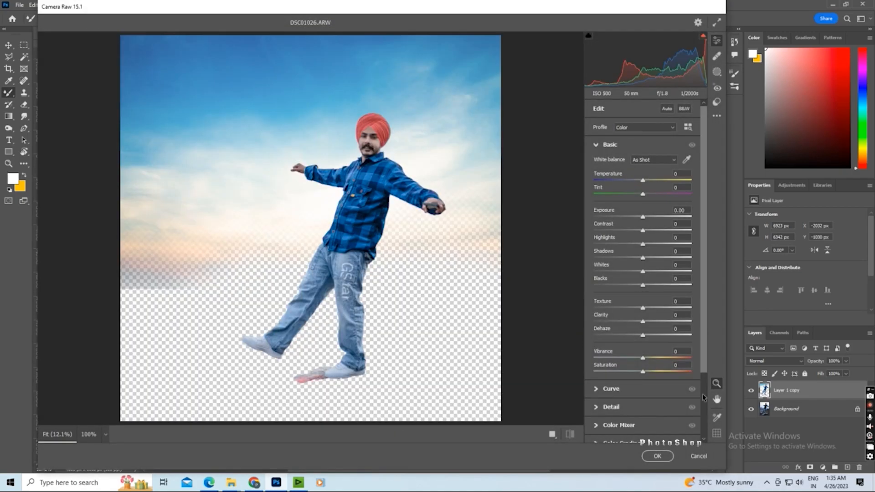
left_click(698, 456)
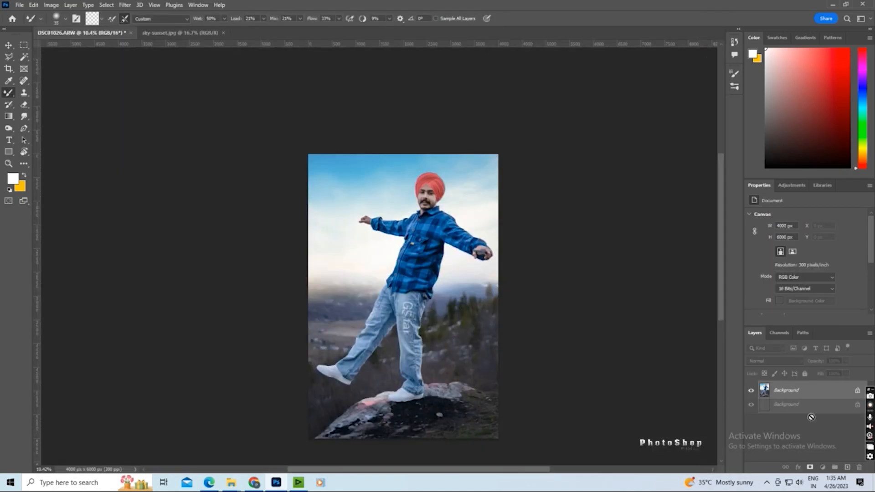
- Apply the Camera Raw filter to the copy of the merged Background layer and raise Shadows to +30
left_click(125, 5)
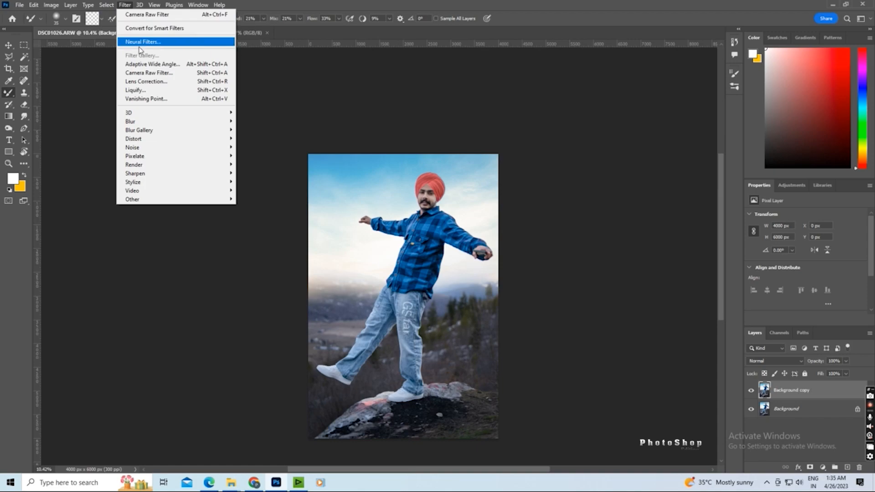
left_click(133, 73)
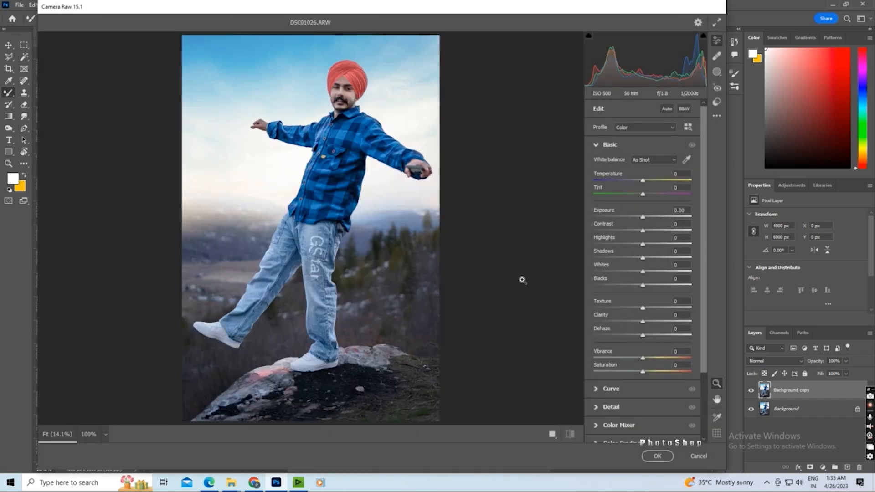
left_click_drag(646, 259, 659, 260)
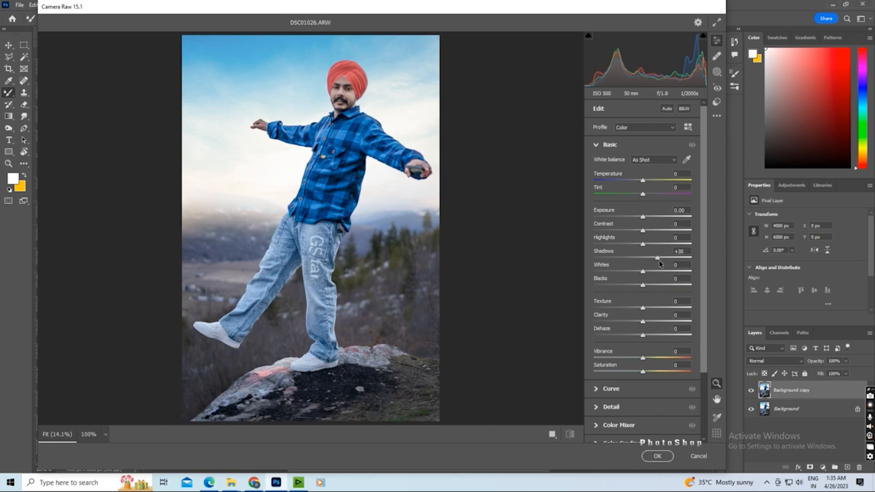
- Raise the Greens saturation to +100 in the HSL Color Mixer
scroll(638, 296, "down", 5)
left_click(596, 345)
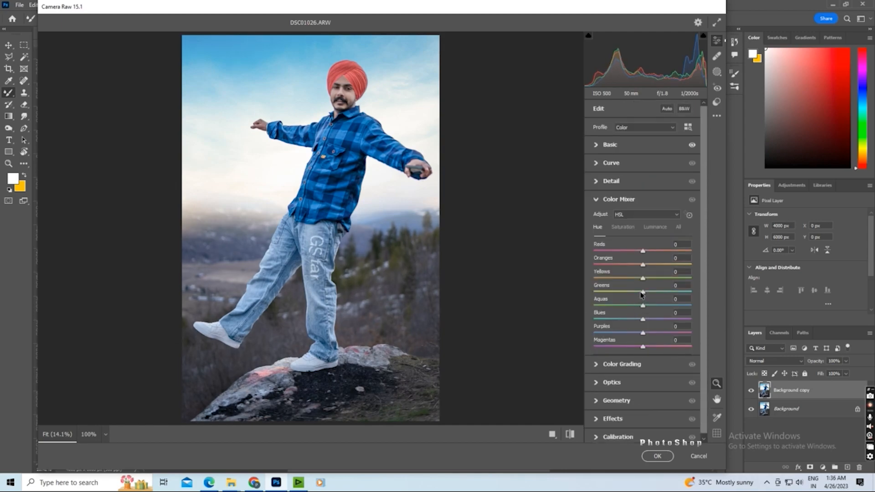
left_click(623, 226)
left_click_drag(642, 292, 711, 297)
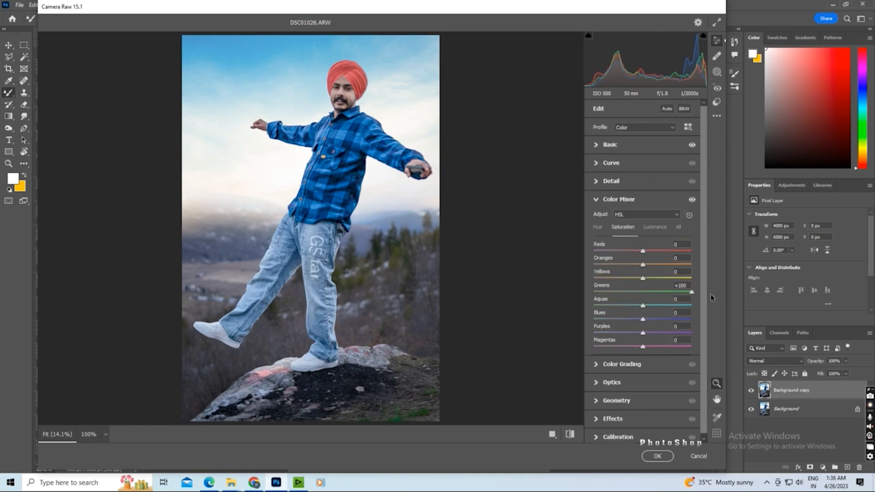
- Set the Color Mixer hues to Yellows -100, Greens +13, Aquas -3 and Blues +13
left_click_drag(643, 265, 586, 276)
left_click(598, 227)
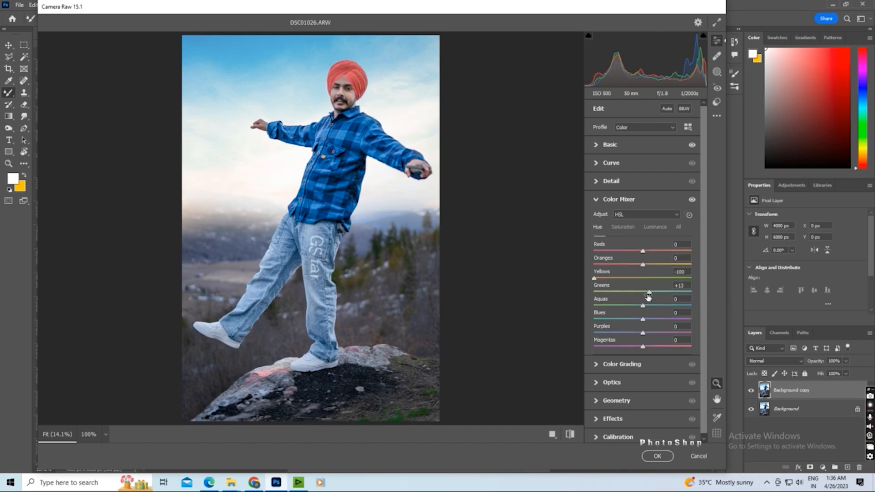
mouse_move(643, 319)
left_mouse_down()
mouse_move(632, 320)
mouse_move(648, 324)
left_mouse_up()
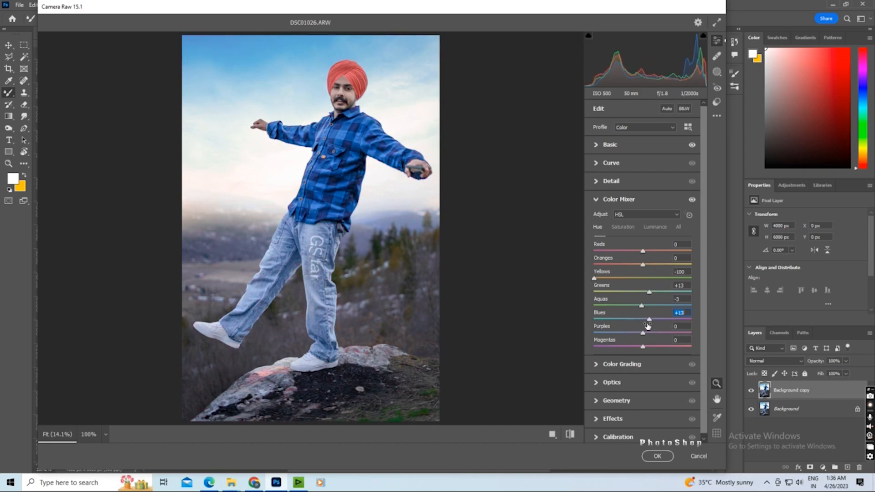
- Set the Color Mixer saturation to Reds +47, Oranges +5 and Blues +18
left_click(623, 226)
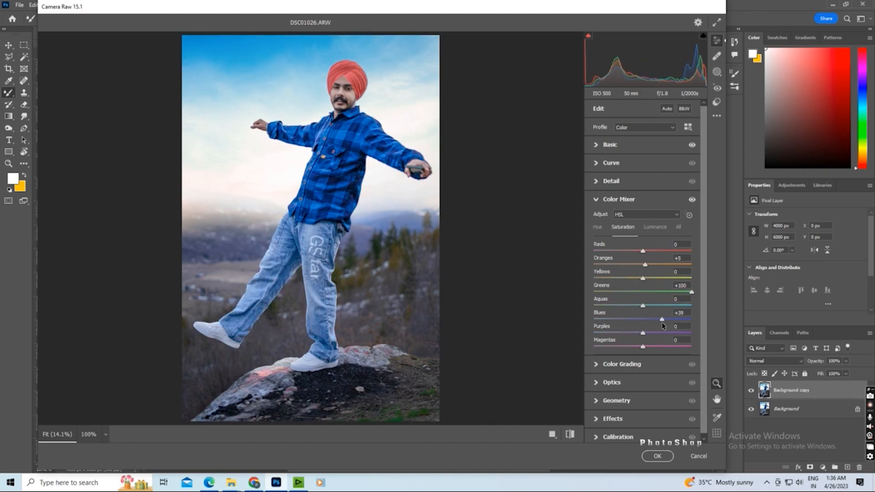
left_click_drag(642, 251, 660, 251)
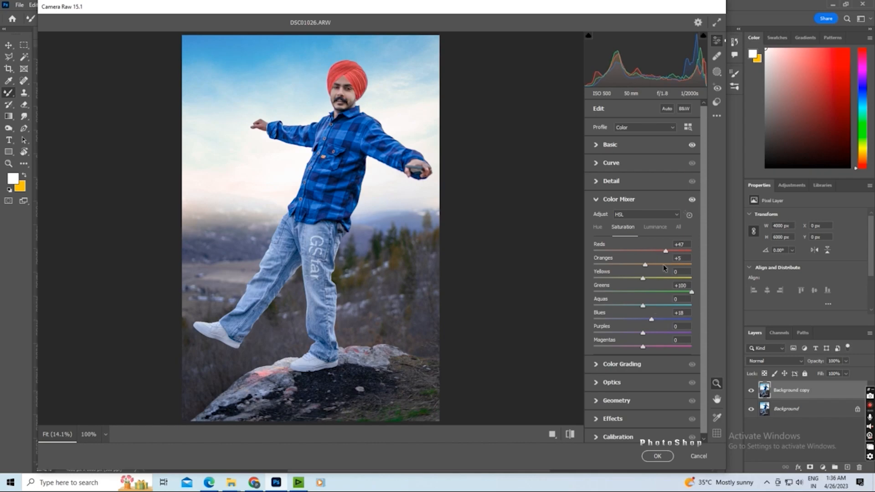
- Raise the Blue Primary saturation to +49 in Calibration and apply the Camera Raw grade
left_click(617, 437)
left_click_drag(643, 435, 667, 436)
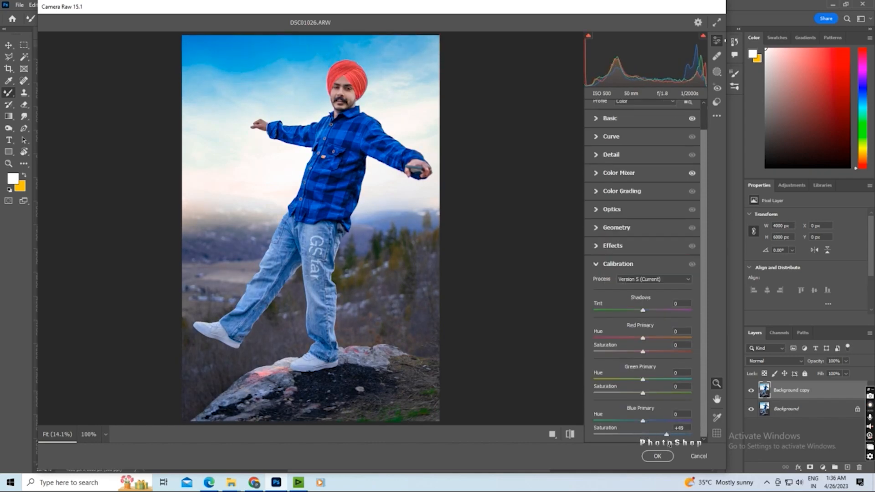
left_click(657, 456)
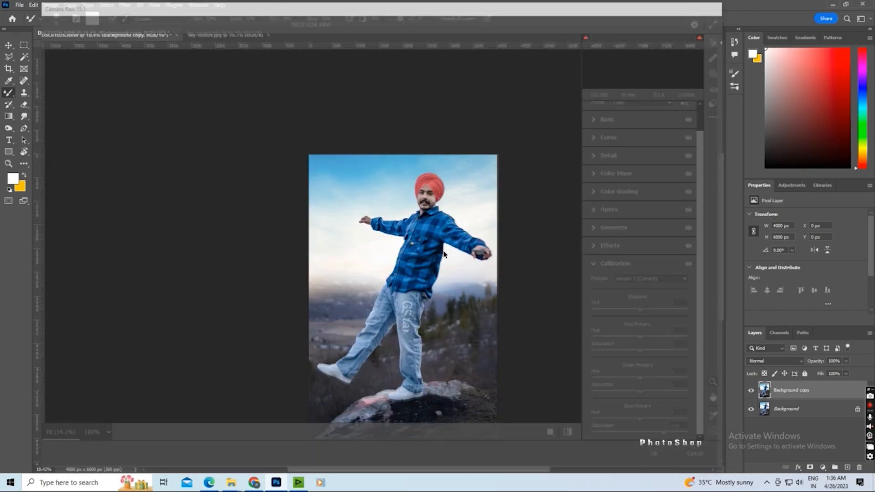
- Select the skin of the man's empty hand with the Magic Wand, feather the selection, and brighten it with Levels
left_click(25, 57)
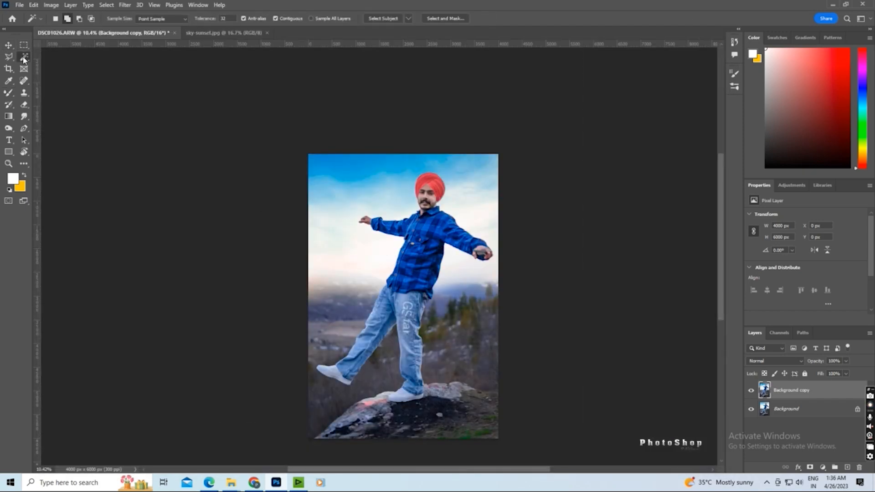
left_click(369, 222)
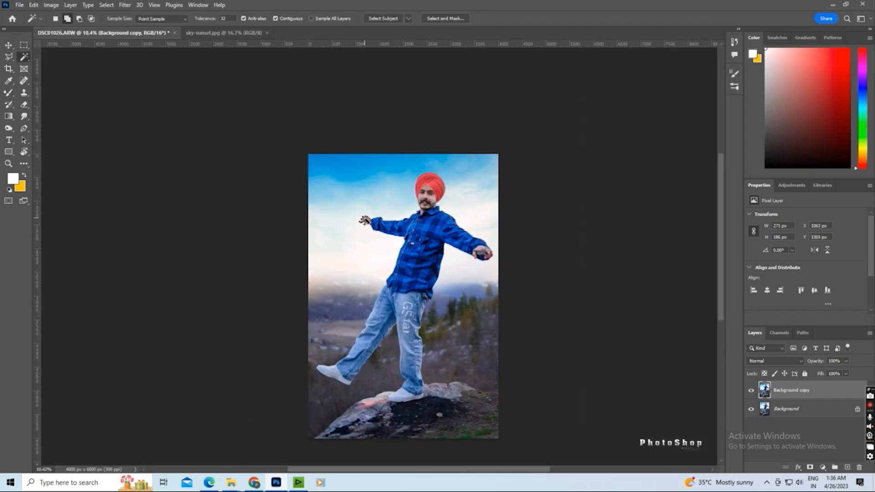
key("shift+F6")
left_click(481, 151)
key("ctrl+l")
left_click_drag(119, 288, 114, 289)
left_click(214, 203)
scroll(315, 196, "down", 2)
left_click(20, 5)
left_click(358, 121)
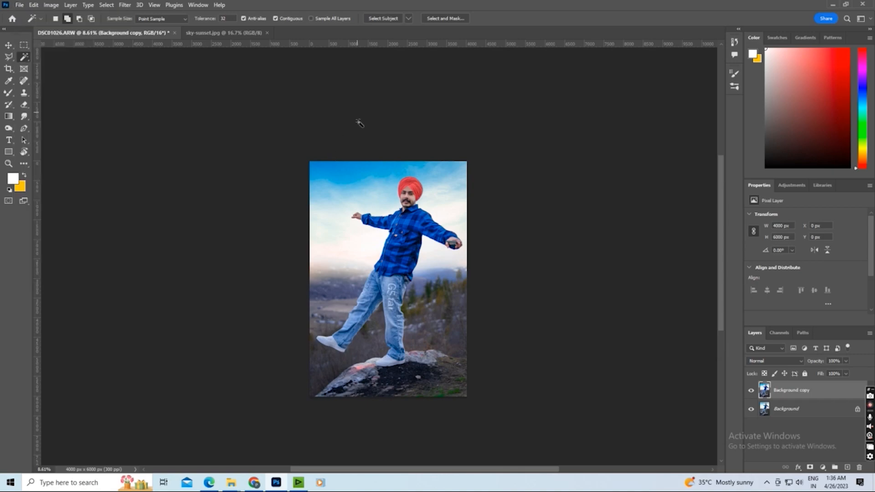
scroll(468, 170, "up", 5)
scroll(360, 276, "down", 1)
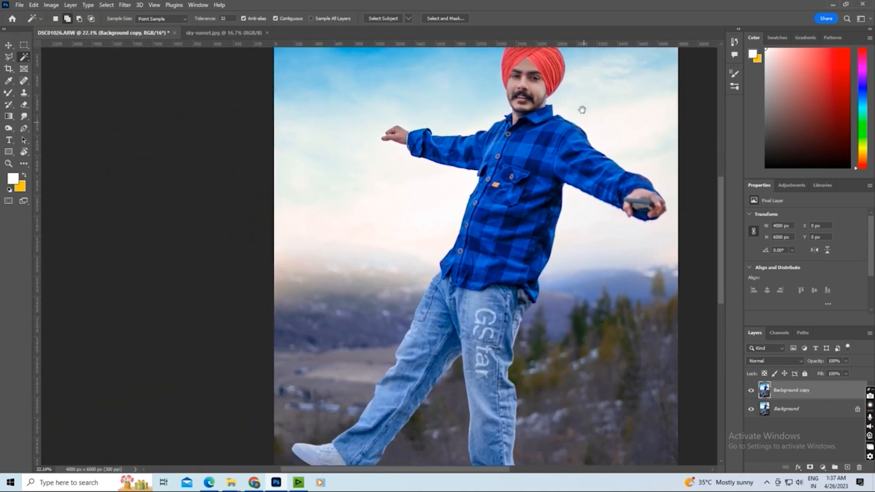